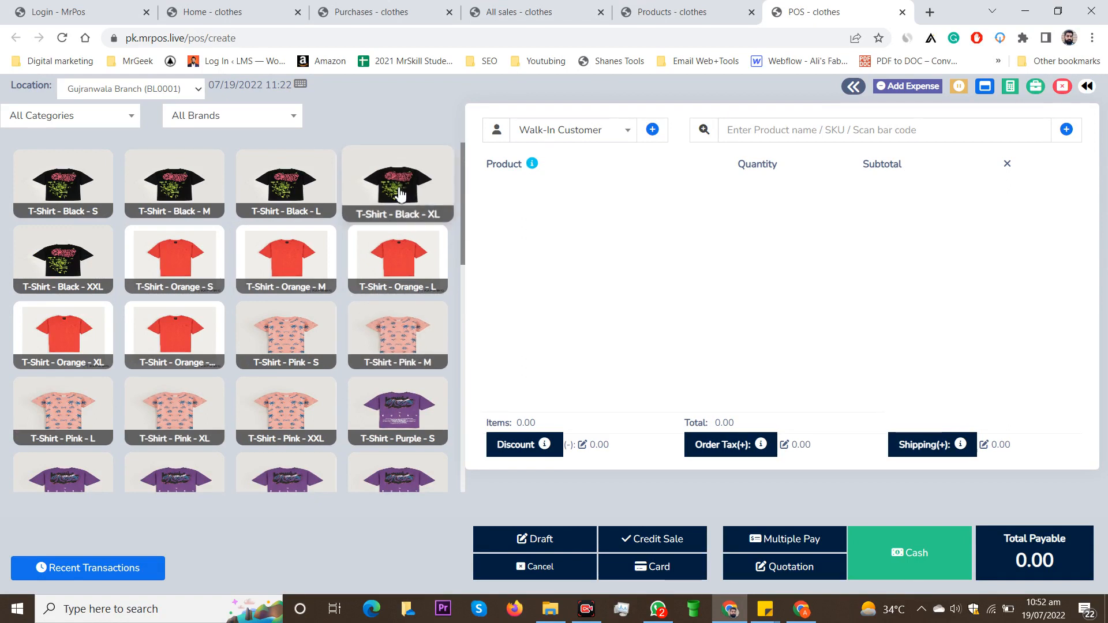
Step: Add the T-Shirt - Black - XL to the walk-in customer's cart
left_click(259, 336)
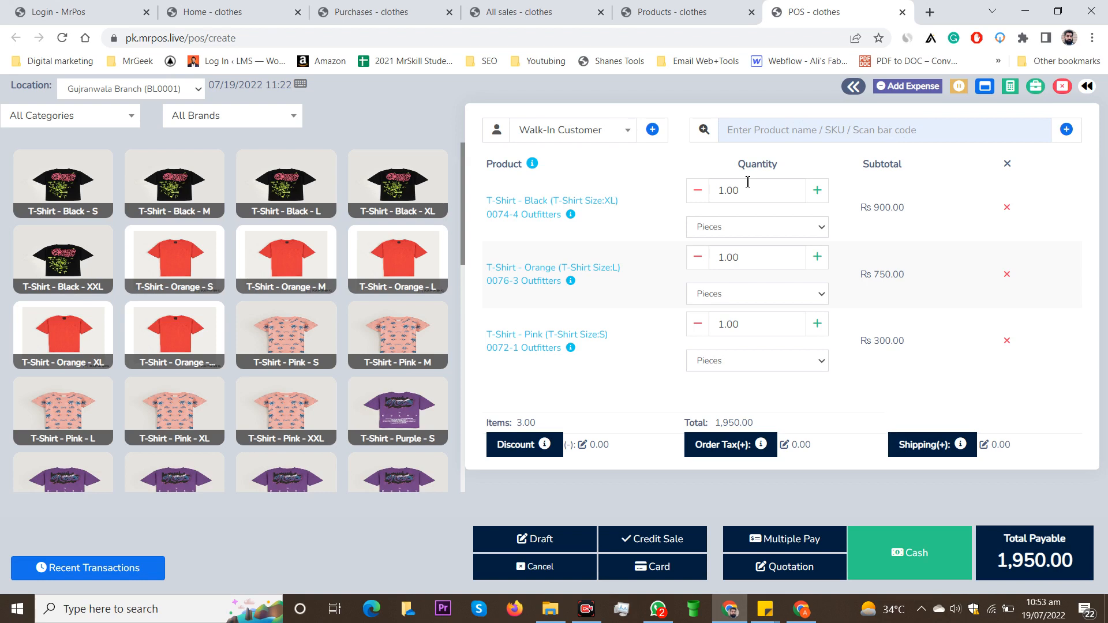
Step: Set the orange L T-shirt quantity to 20, correcting a mistyped 2000, for a Rs 16,200 total
left_click(818, 261)
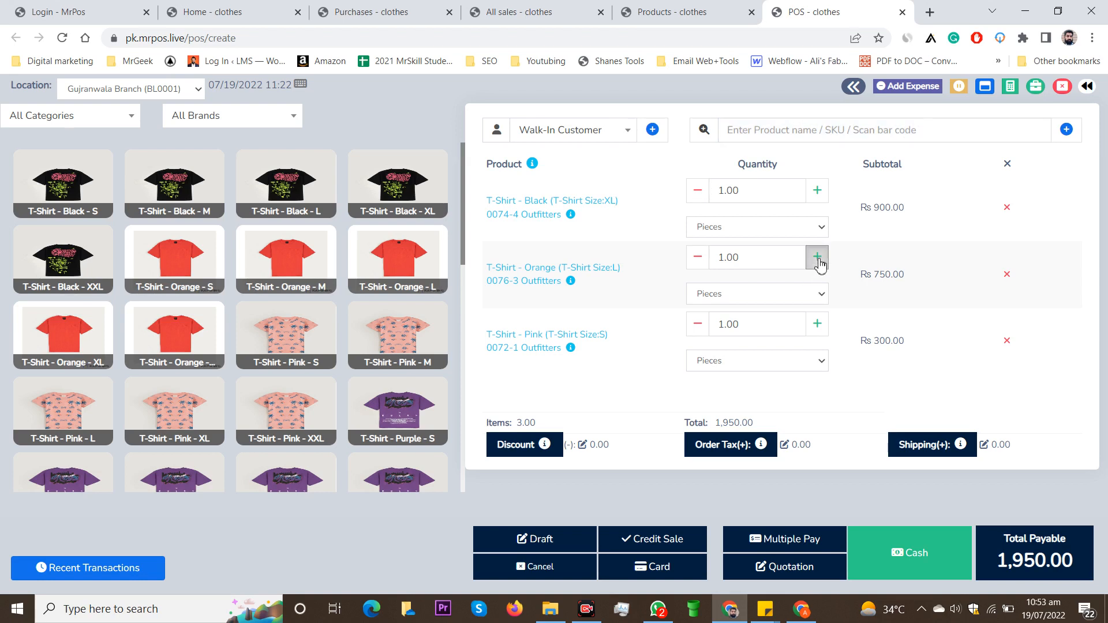
left_click(820, 263)
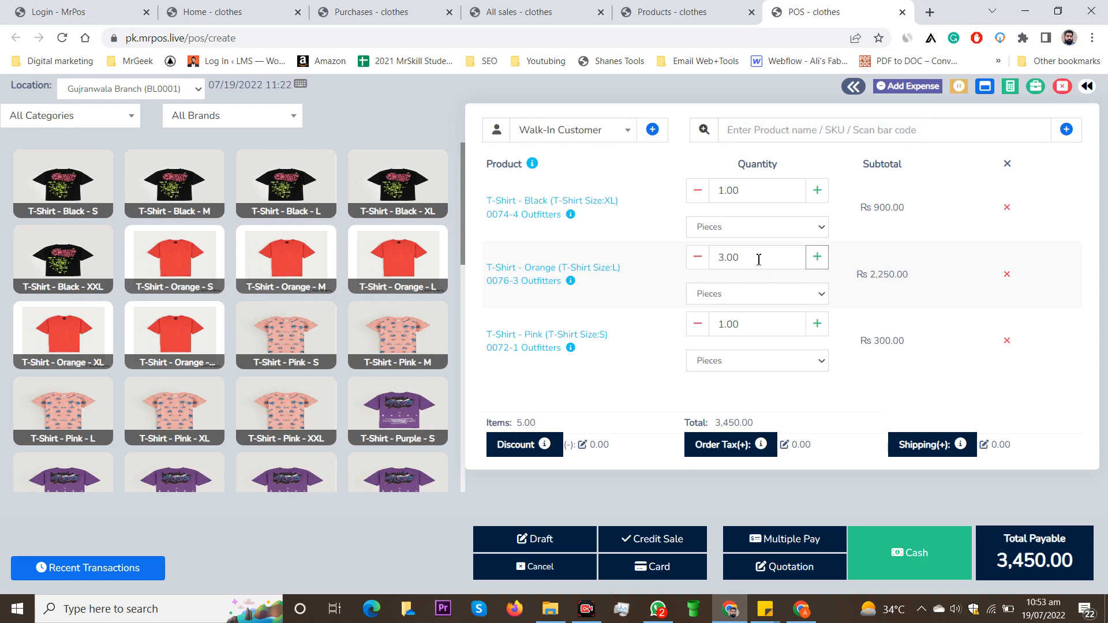
double_click(728, 258)
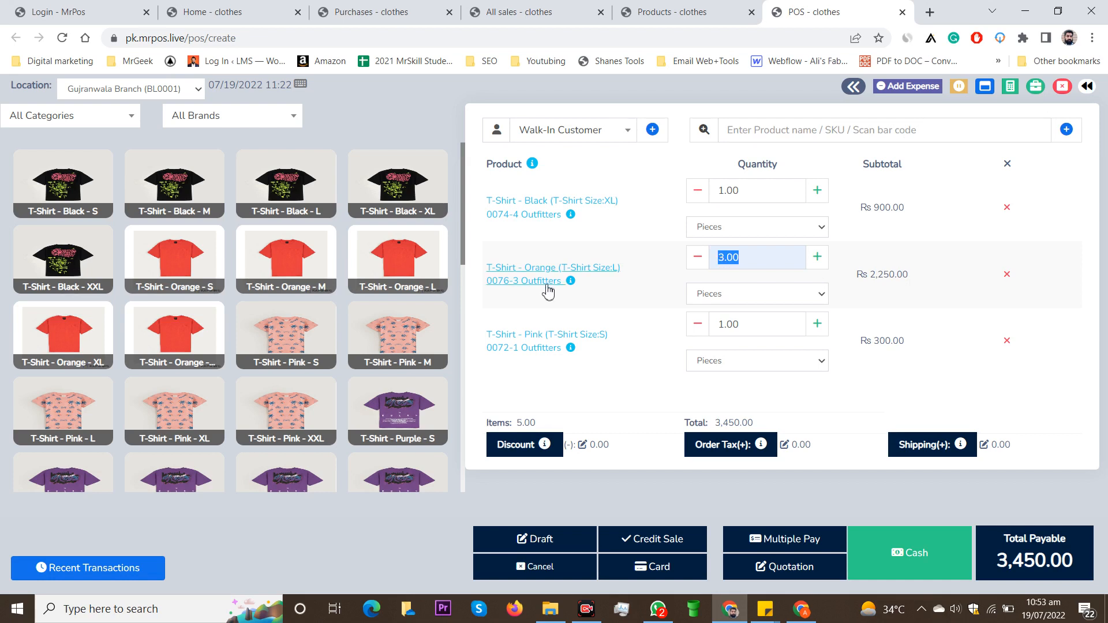
type("2000")
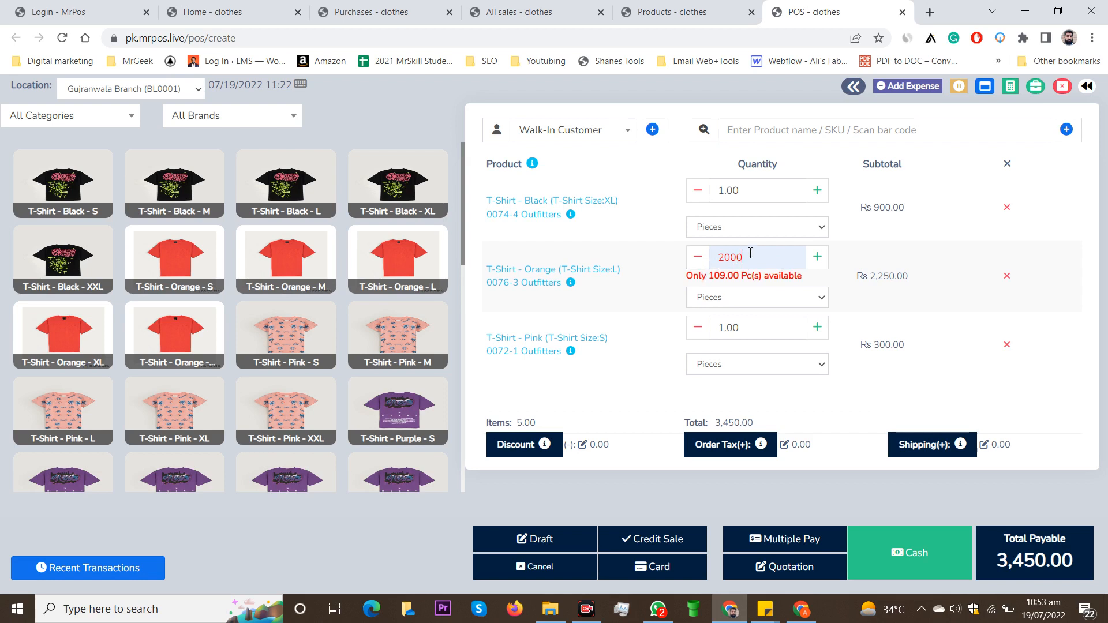
left_click(691, 279)
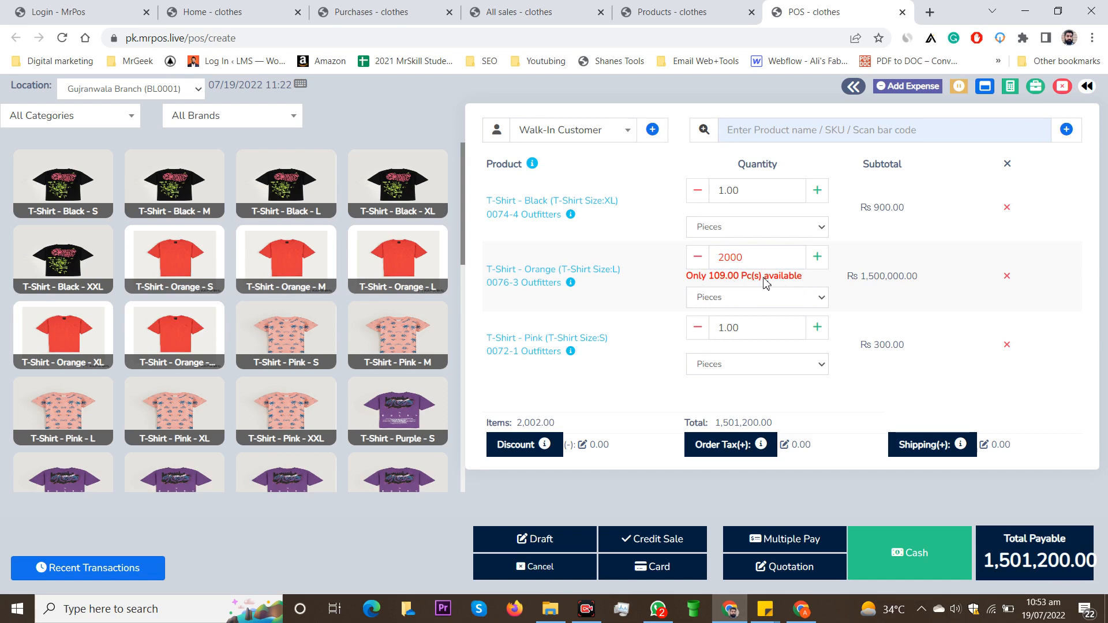
double_click(748, 261)
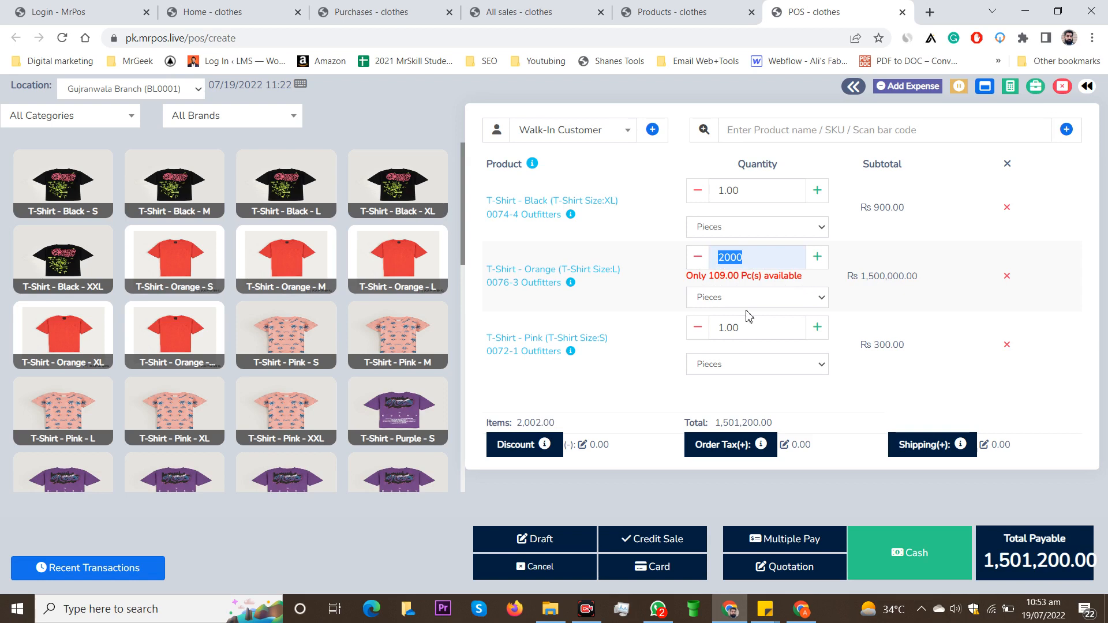
key("BackSpace")
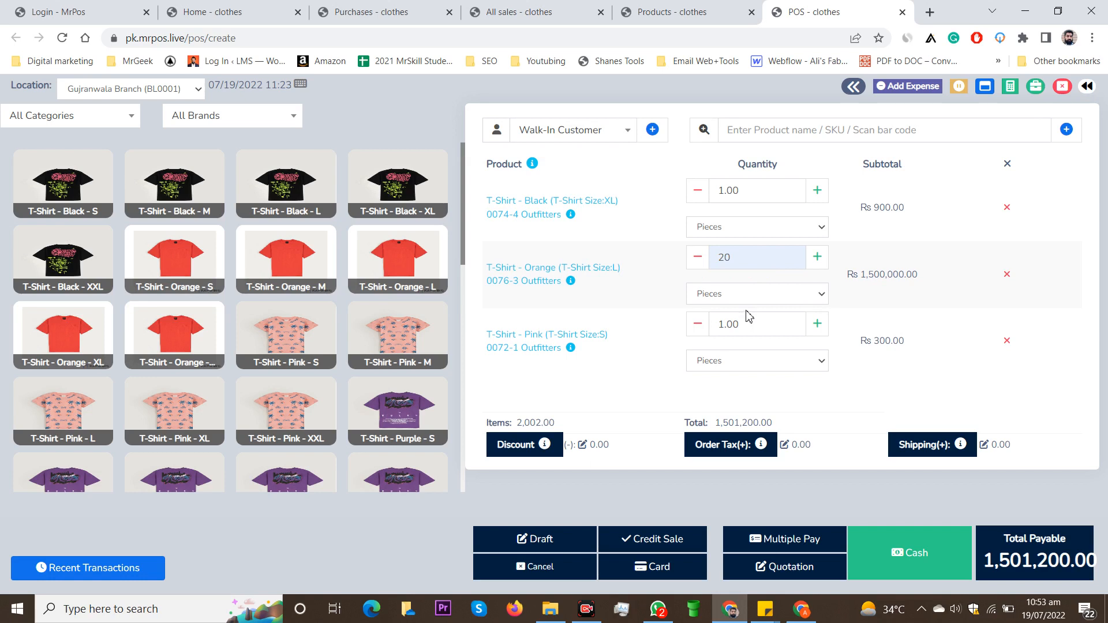
left_click(1011, 400)
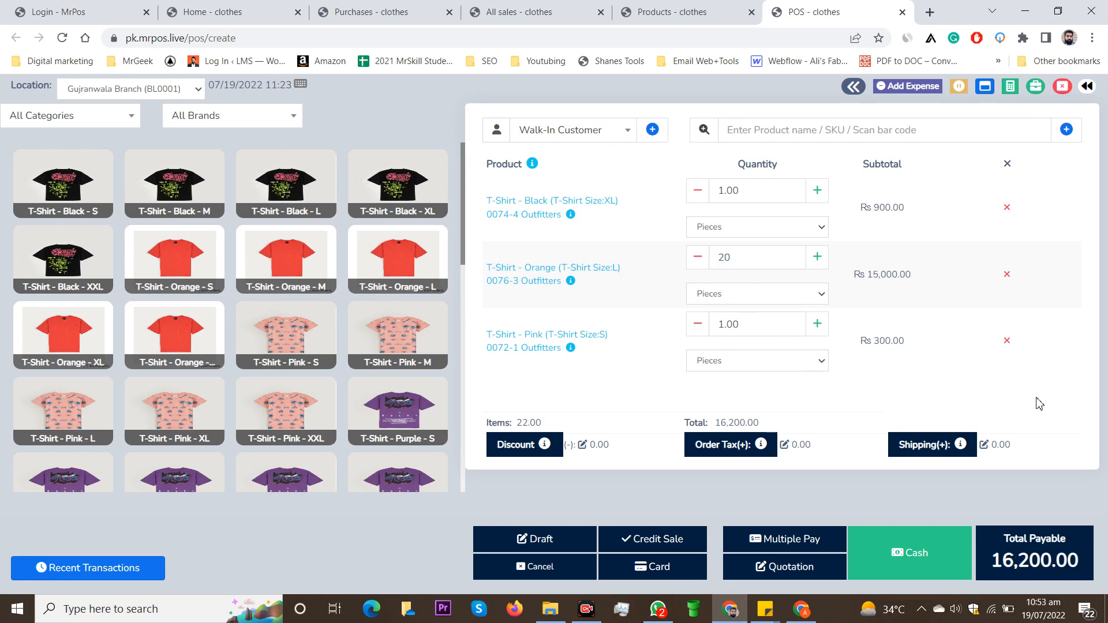
left_click(698, 326)
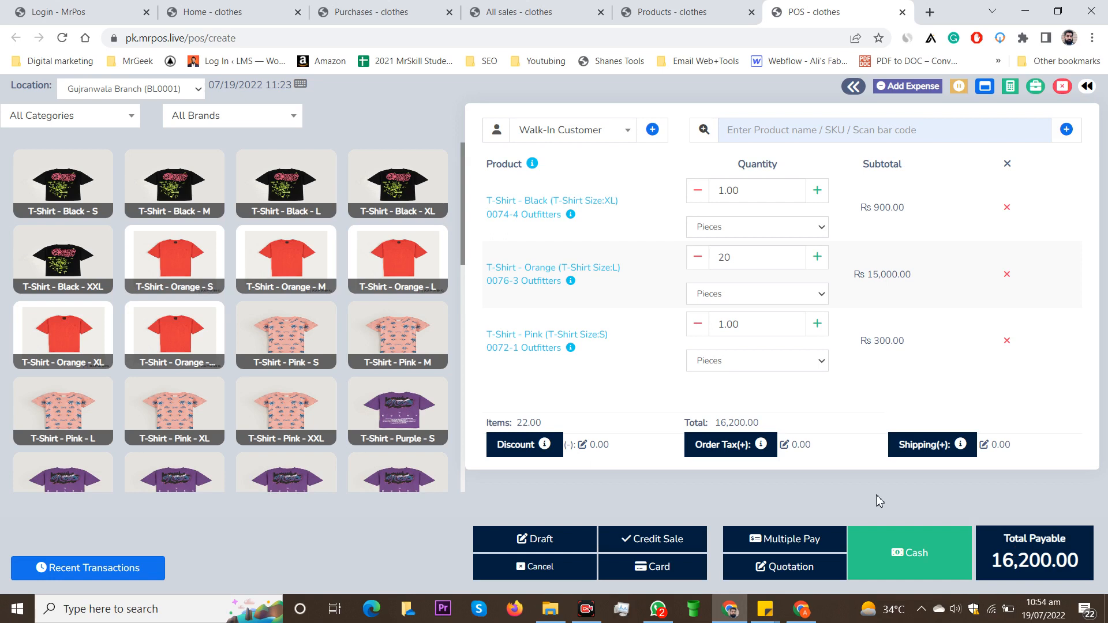
Step: Try a Rs 10,000 cash payment, which fails with a credit-limit error, then close the Payment dialog
left_click(799, 545)
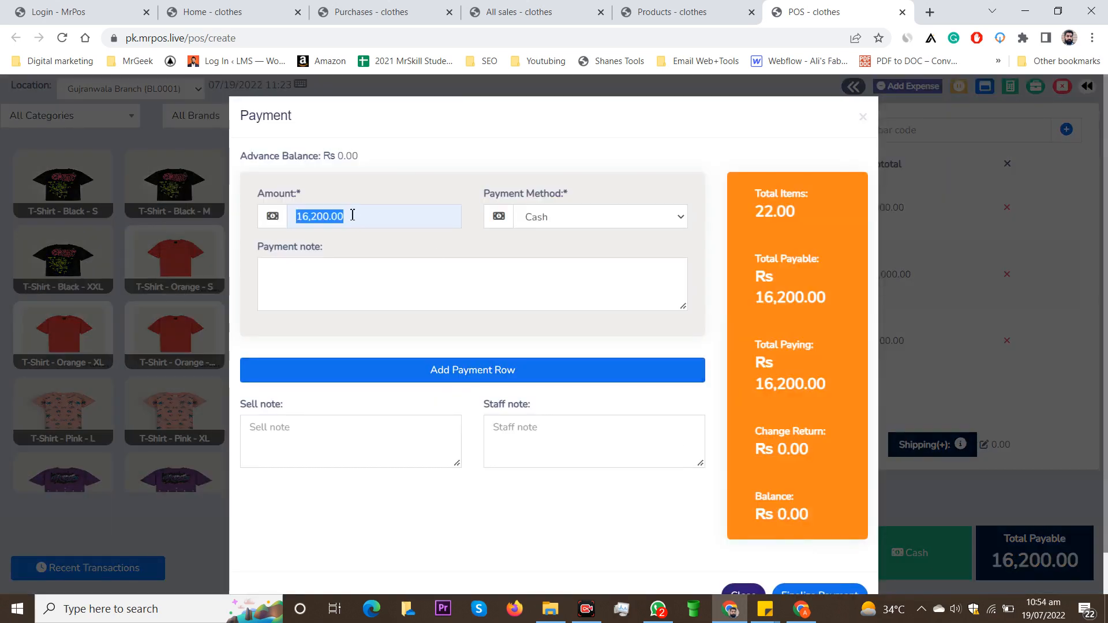
type("10000")
left_click(490, 300)
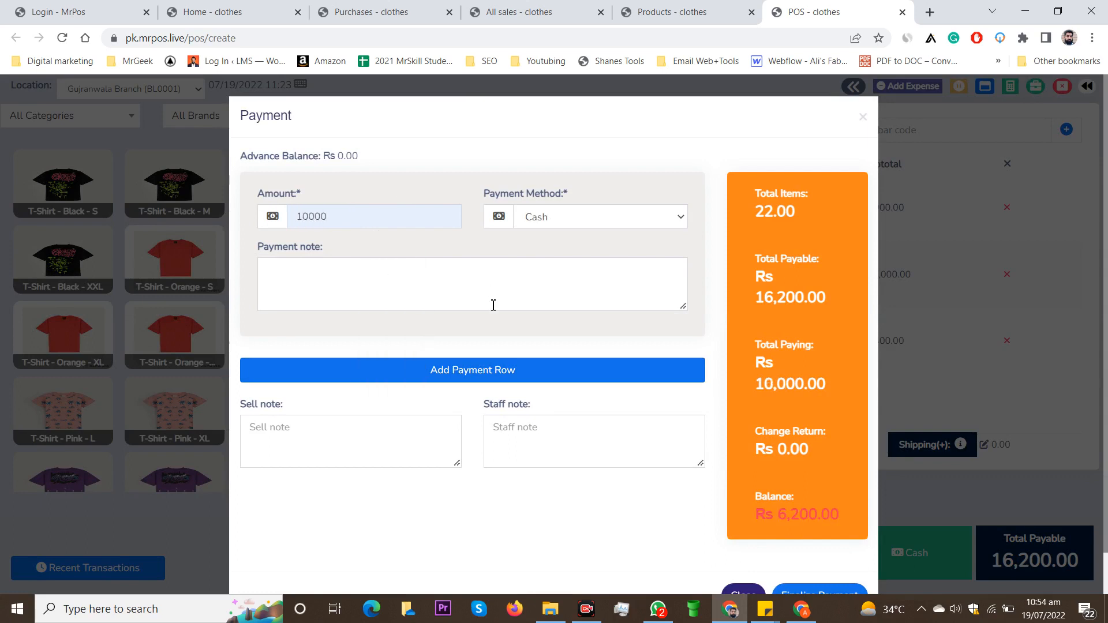
scroll(495, 306, "down", 1)
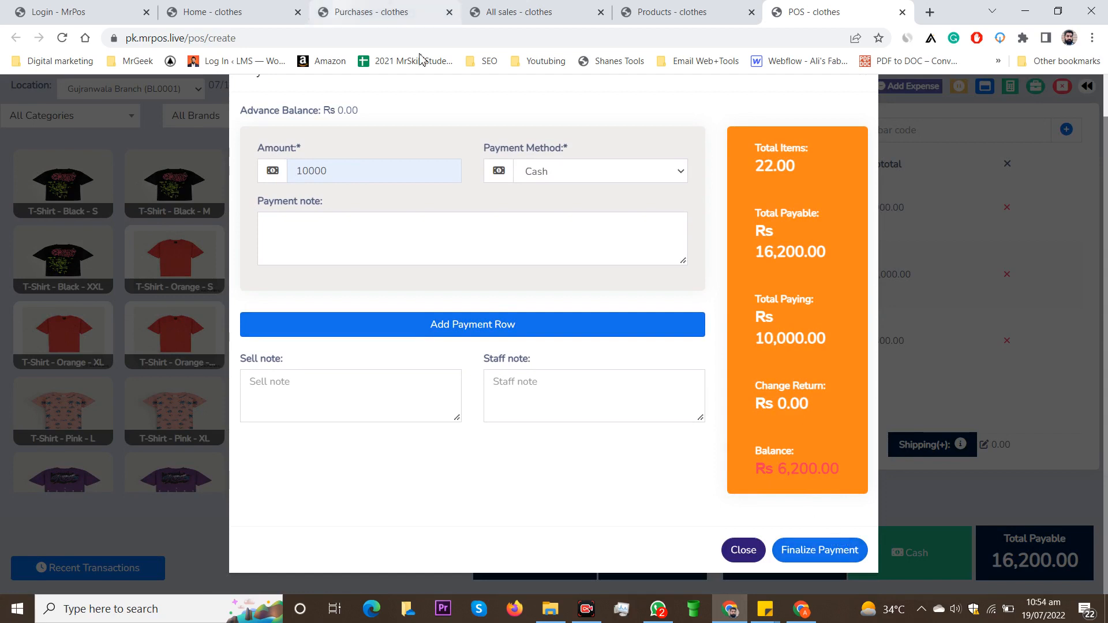
left_click(817, 552)
scroll(913, 241, "up", 1)
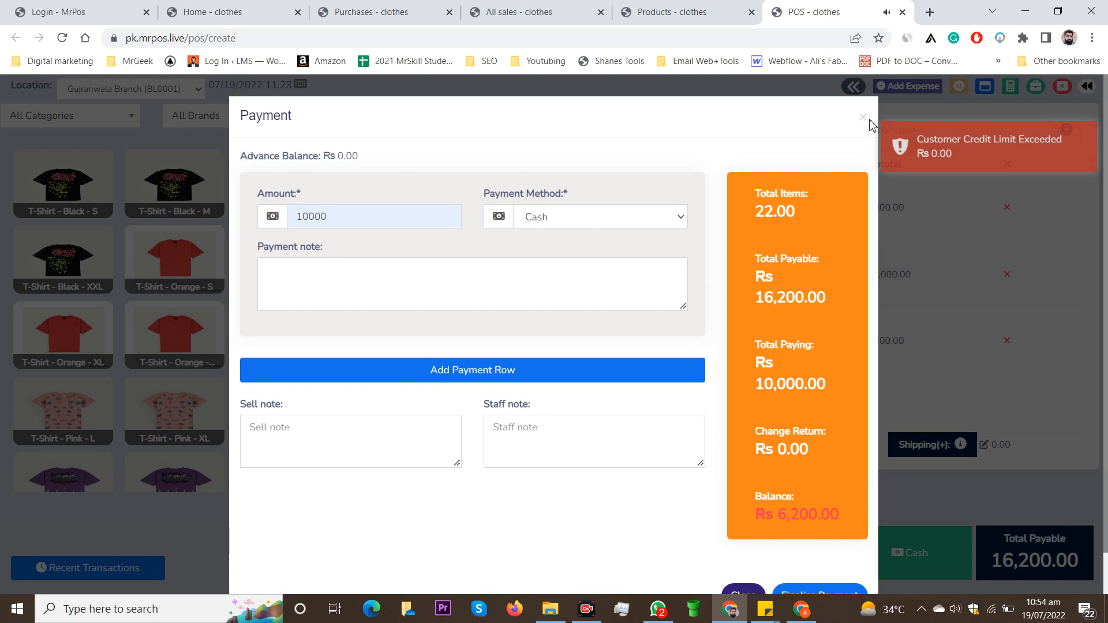
key("Escape")
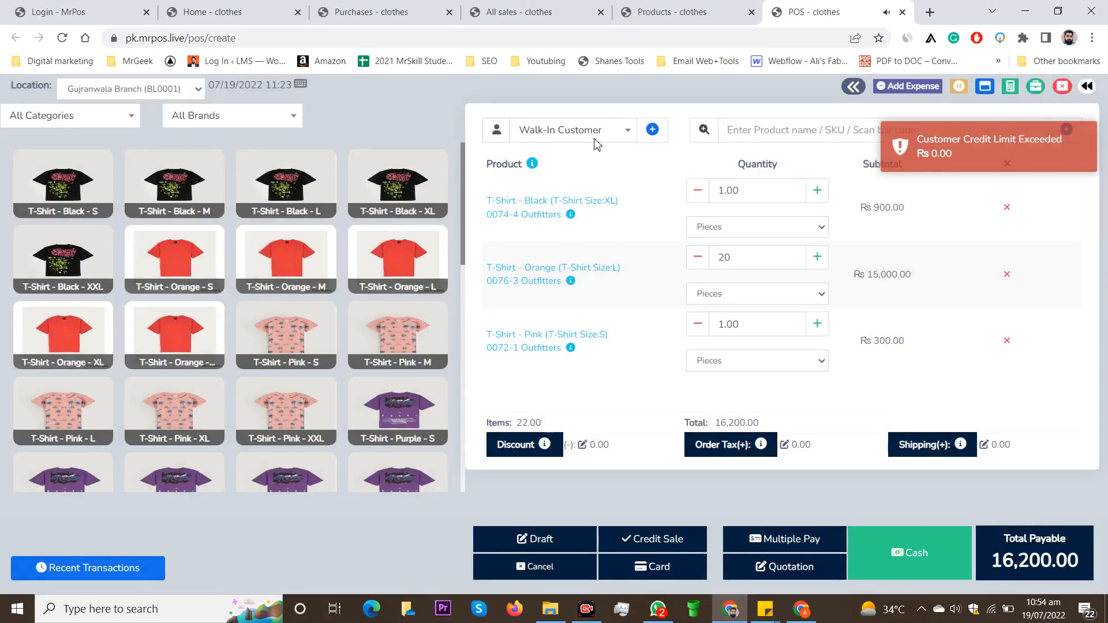
Step: Save a new Individual customer with the contact's first name and mobile number, assigning them to the sale
left_click(652, 130)
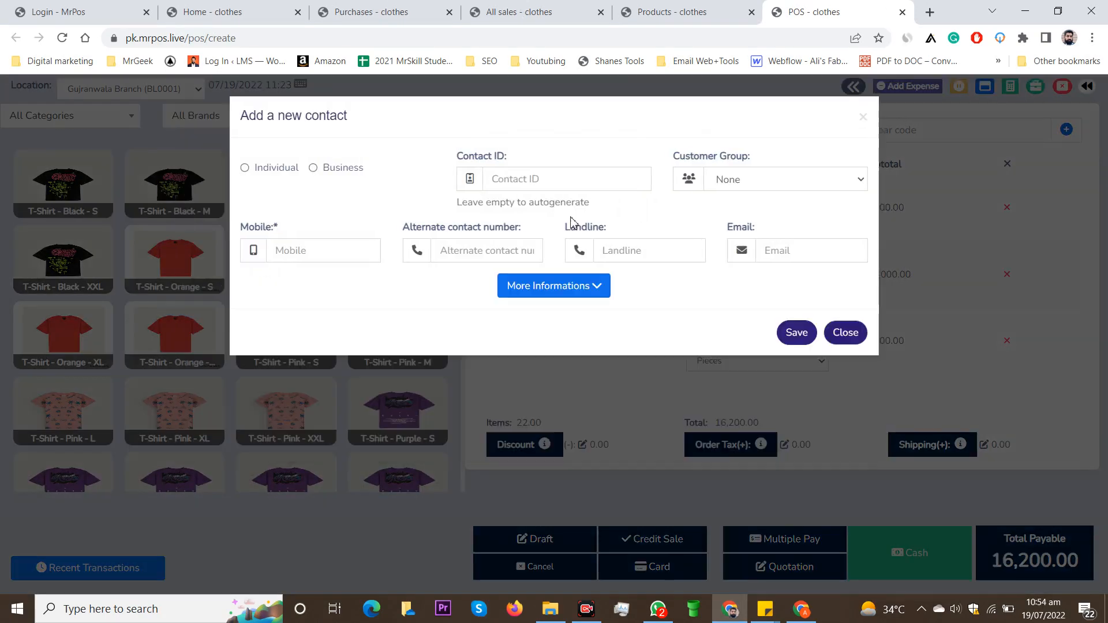
left_click(246, 167)
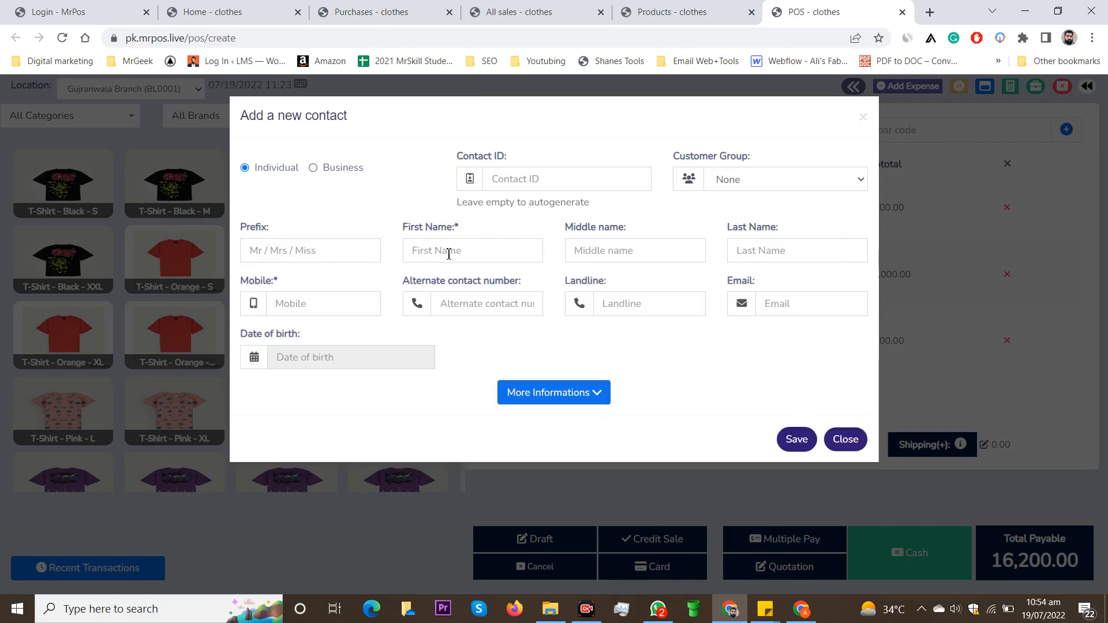
left_click(449, 253)
type("fa")
key("Down")
key("Return")
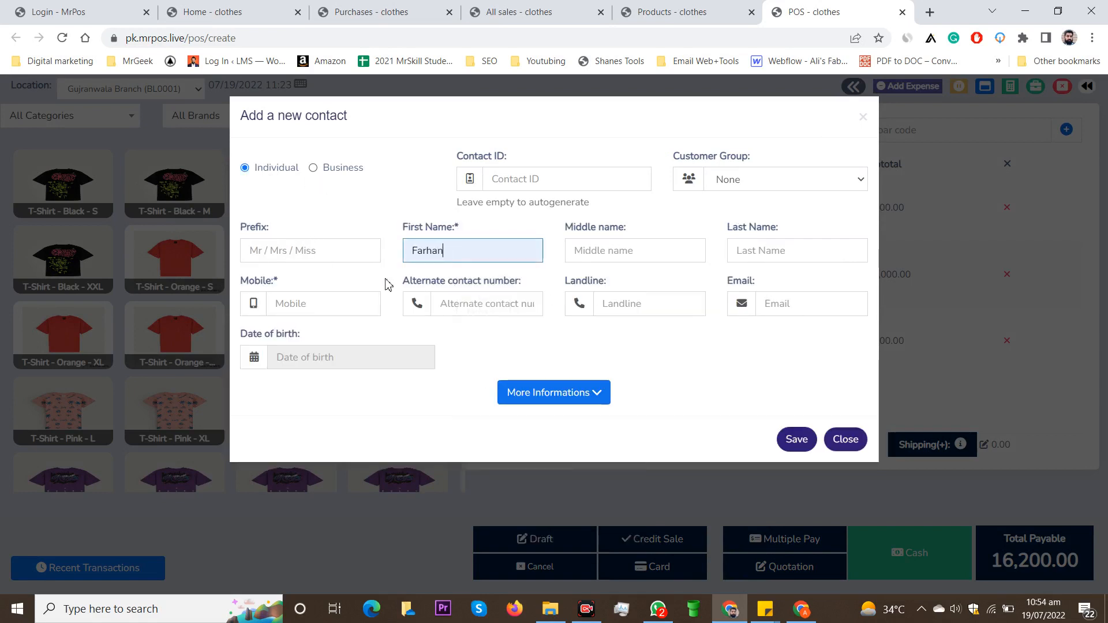
left_click(329, 302)
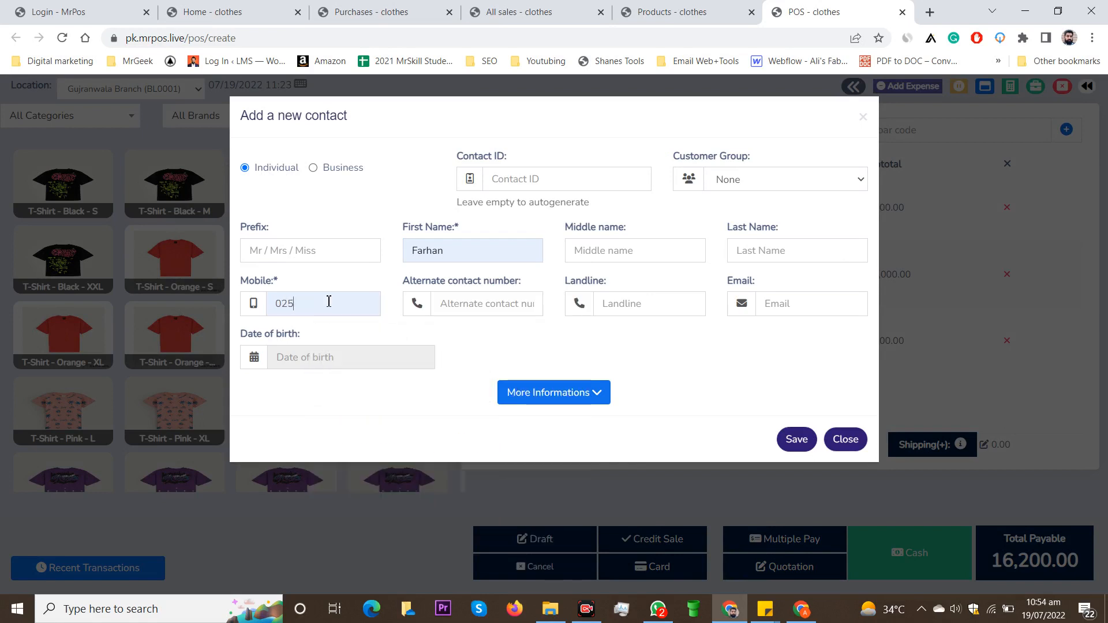
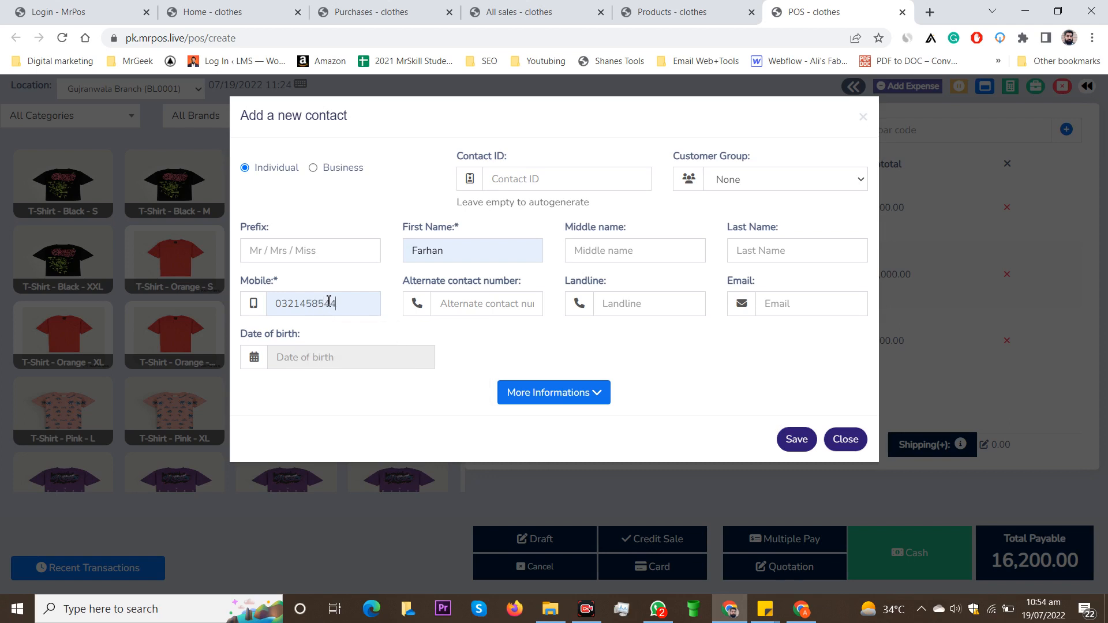
left_click(813, 443)
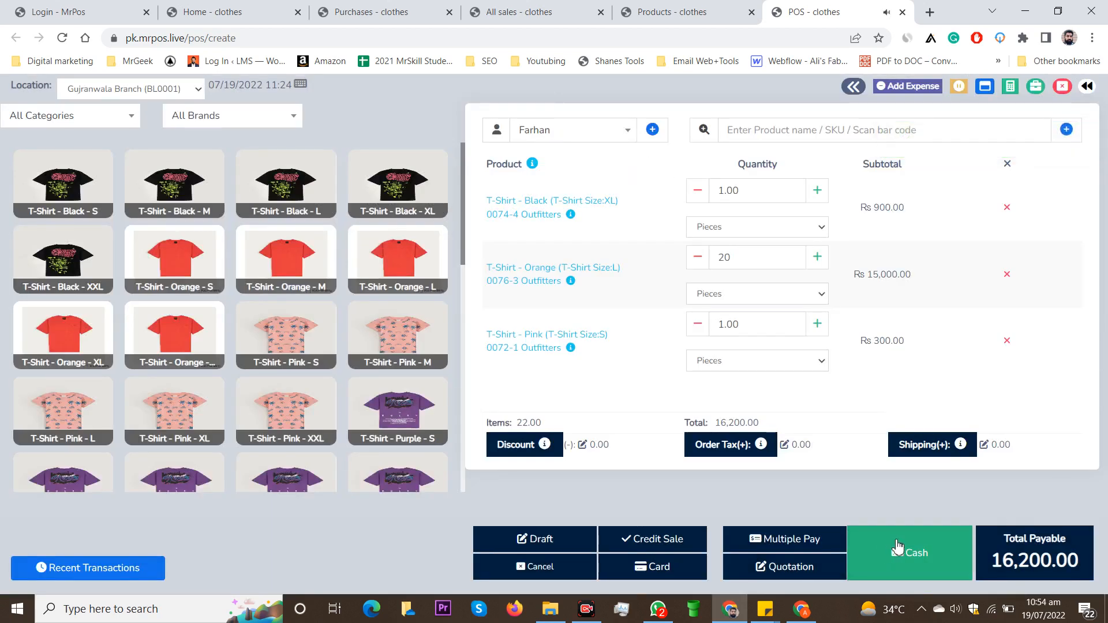
Step: Finalize the payment with Rs 10,000 paid and Rs 6,200 due, then close the invoice print window
left_click(768, 542)
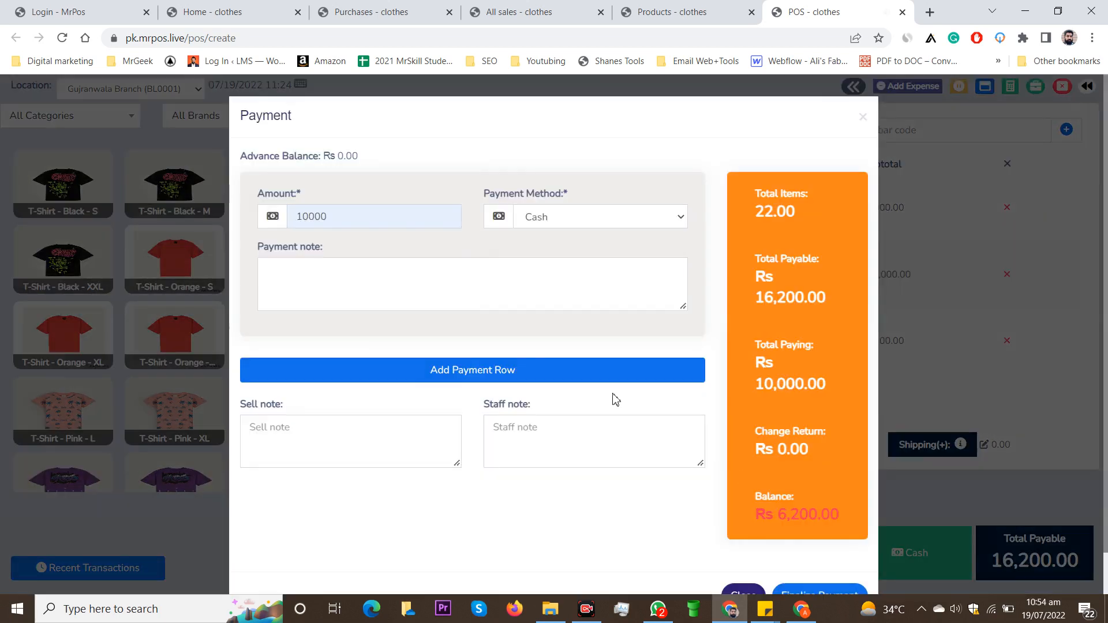
scroll(729, 435, "down", 1)
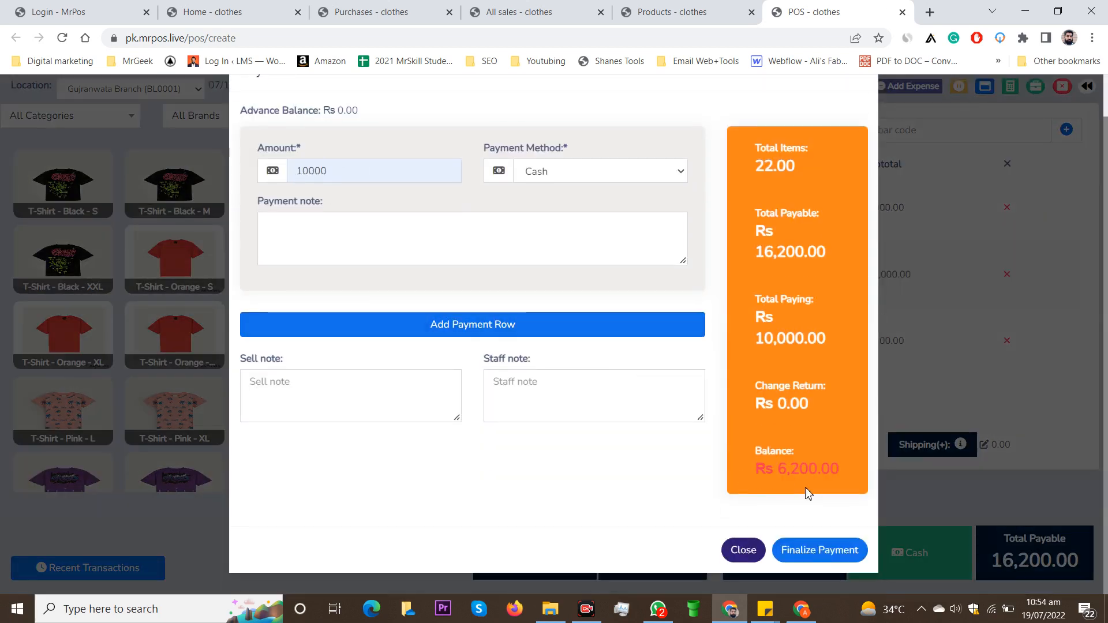
left_click(816, 553)
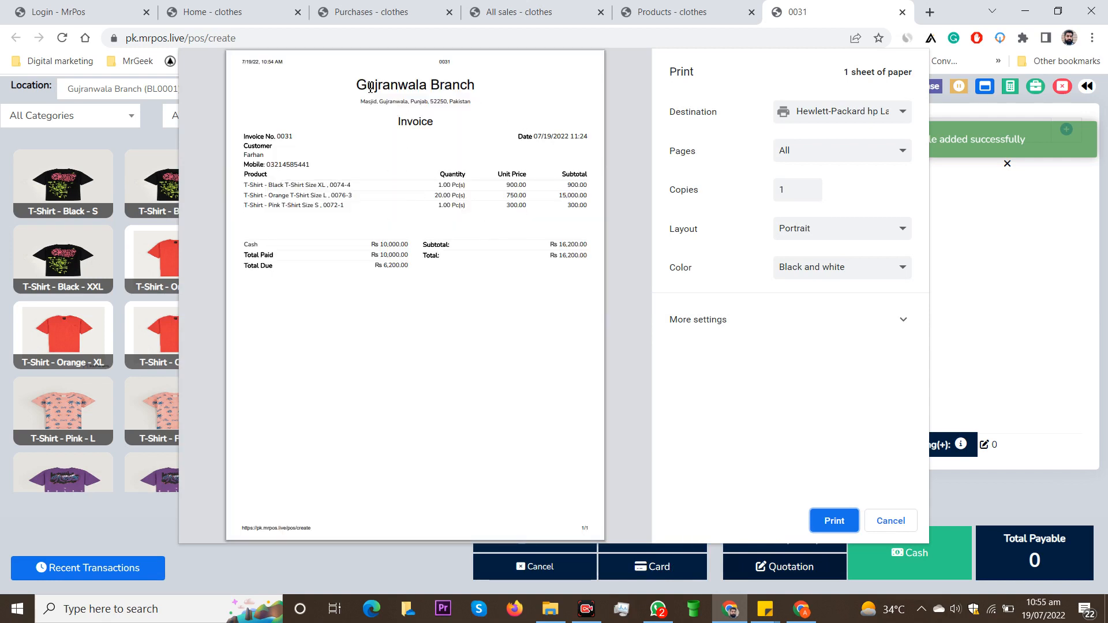
left_click_drag(361, 85, 503, 88)
left_click_drag(360, 106, 496, 105)
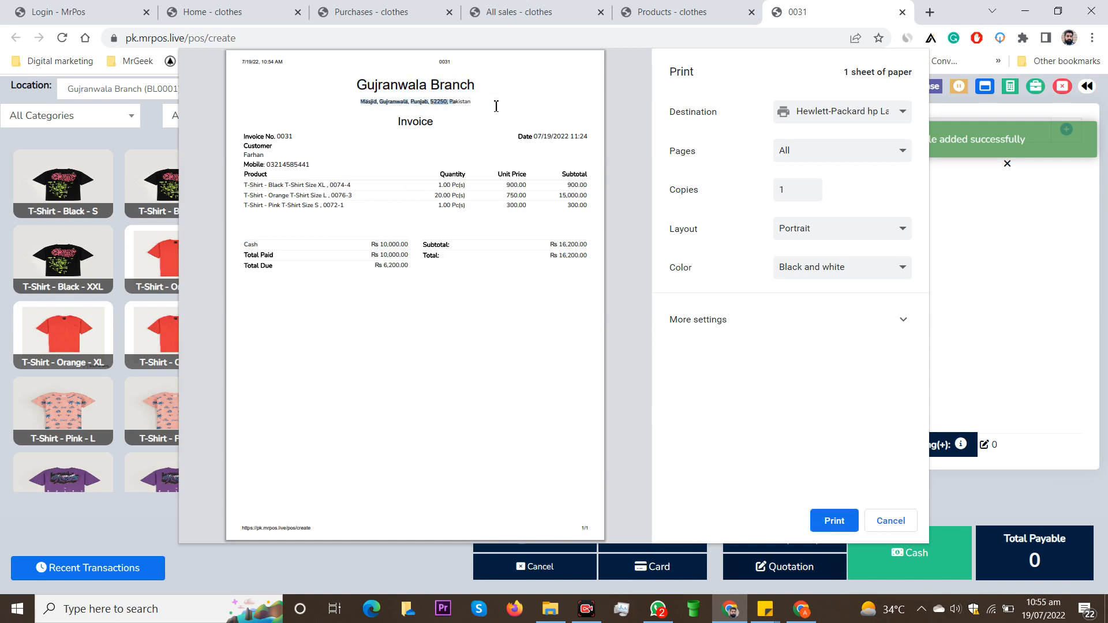
left_click(489, 115)
left_click(891, 522)
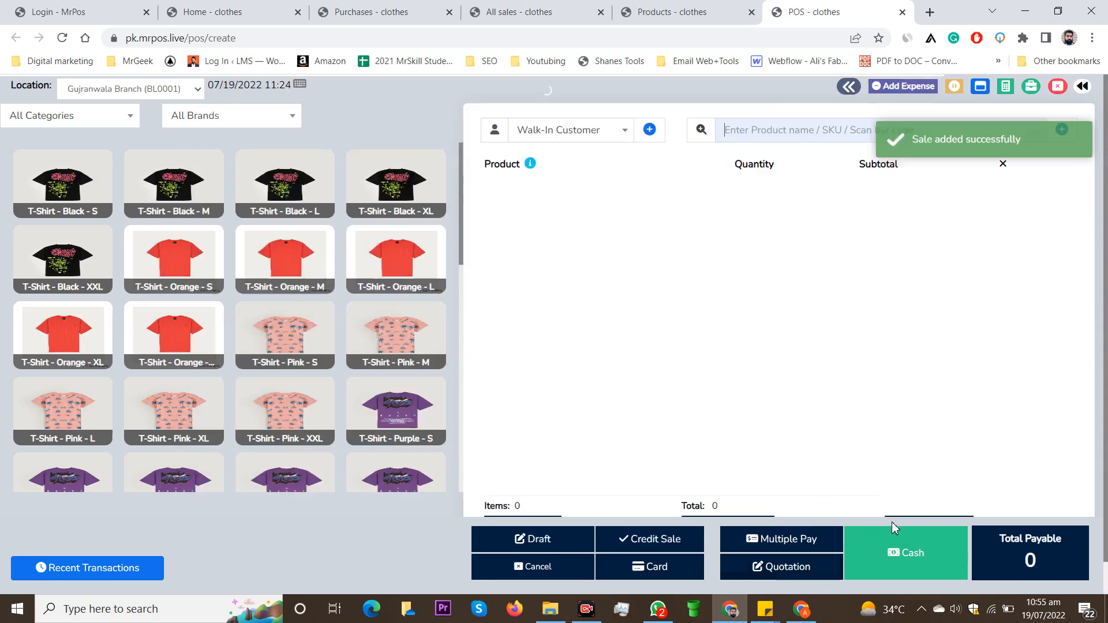
Step: Fill a new cart with six T-shirts totalling Rs 3,600 and open the Discount editor
left_click(396, 202)
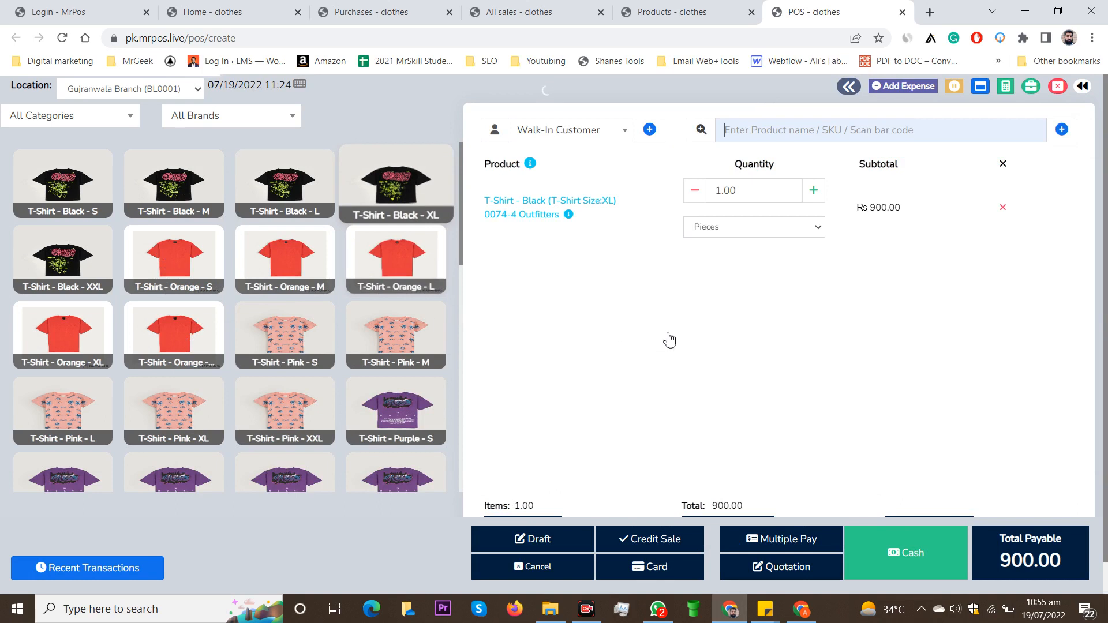
scroll(668, 339, "down", 1)
left_click(401, 397)
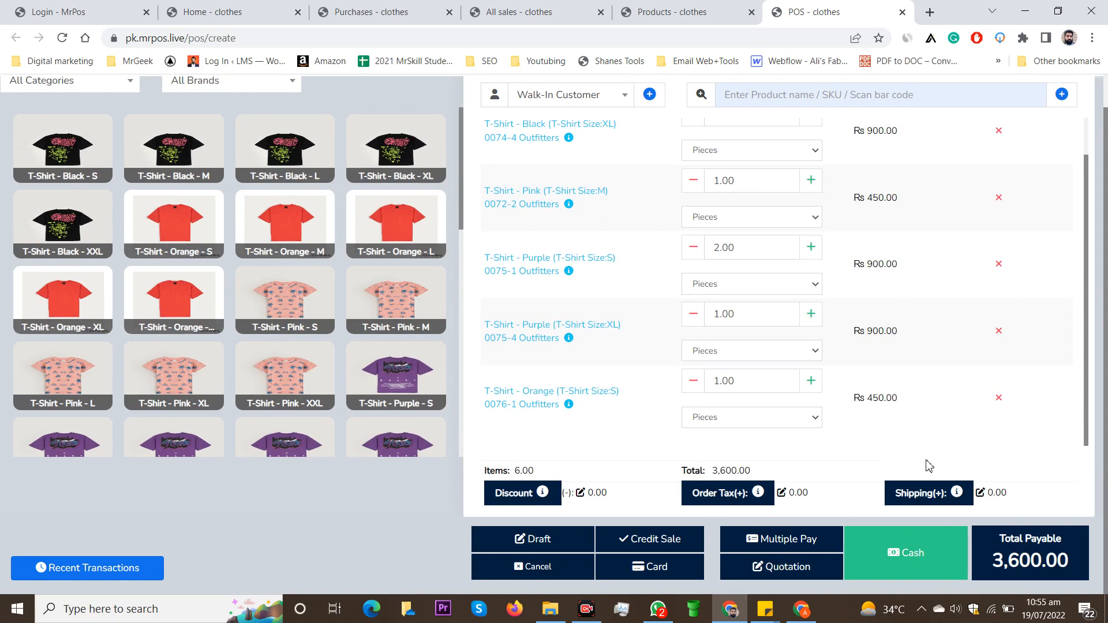
scroll(569, 479, "up", 1)
scroll(566, 488, "down", 1)
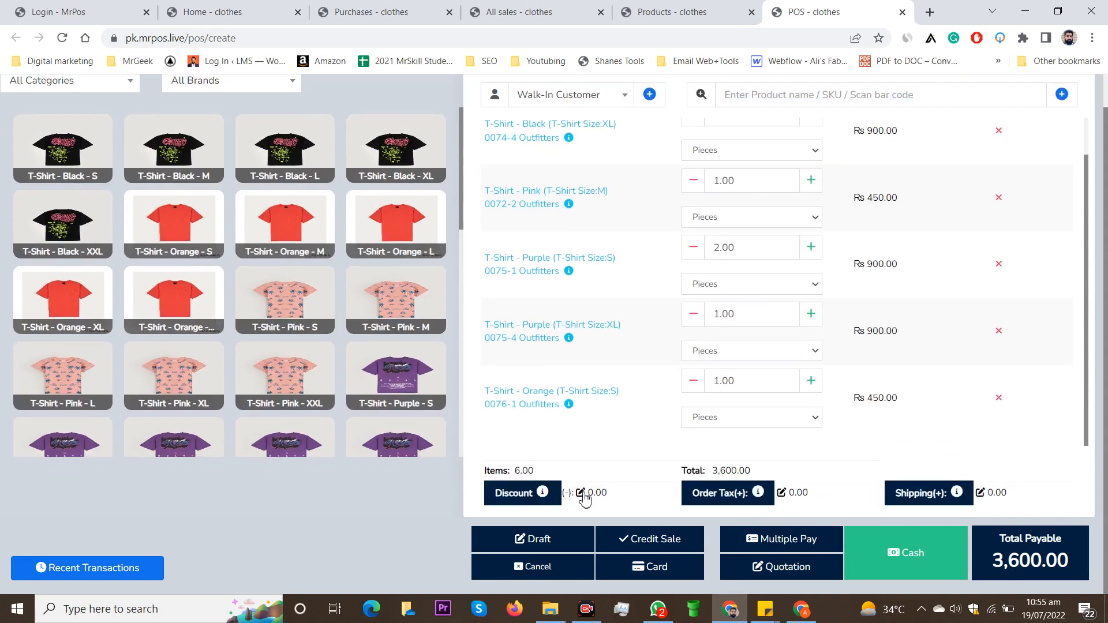
left_click(580, 492)
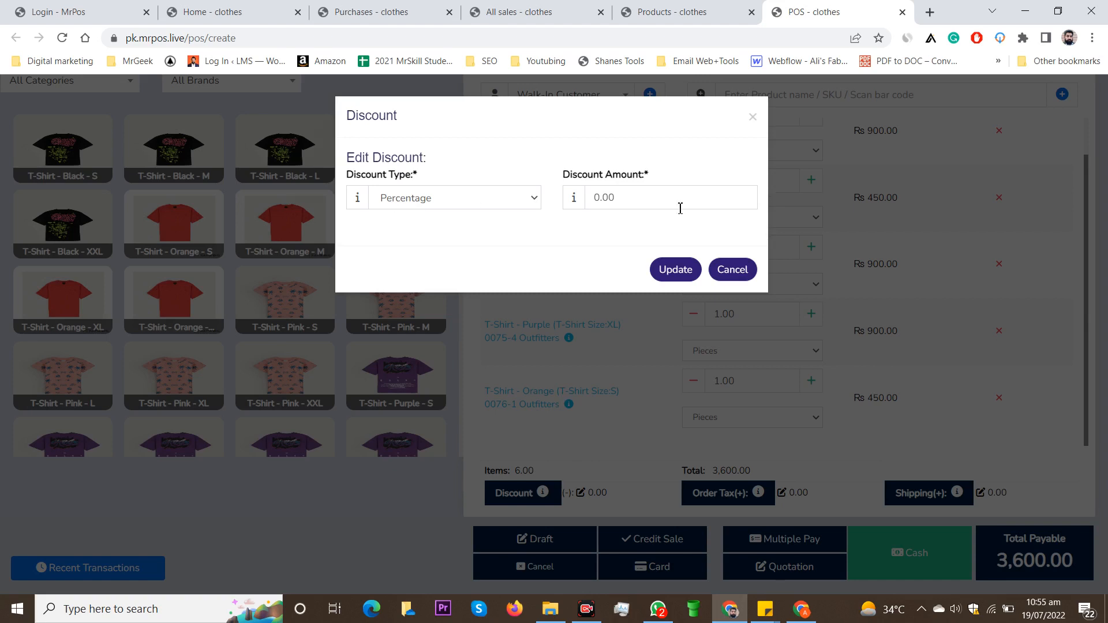
Step: Apply a Fixed discount of 600, bringing the six-T-shirt sale's total payable to Rs 3,000
left_click_drag(669, 209, 596, 207)
type("15")
left_click(629, 266)
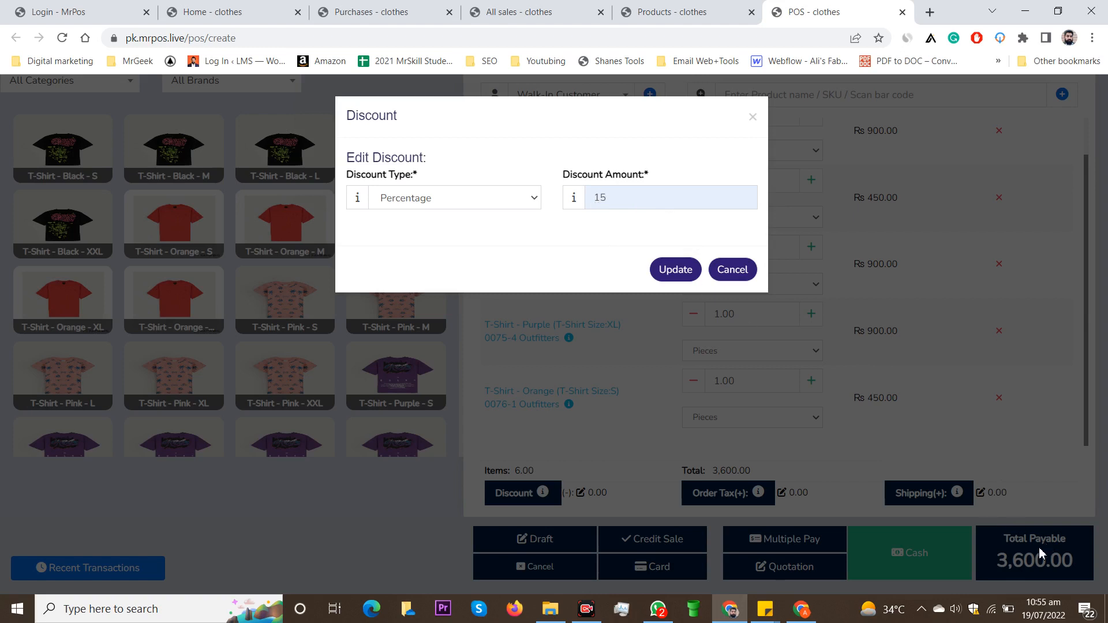
left_click(481, 200)
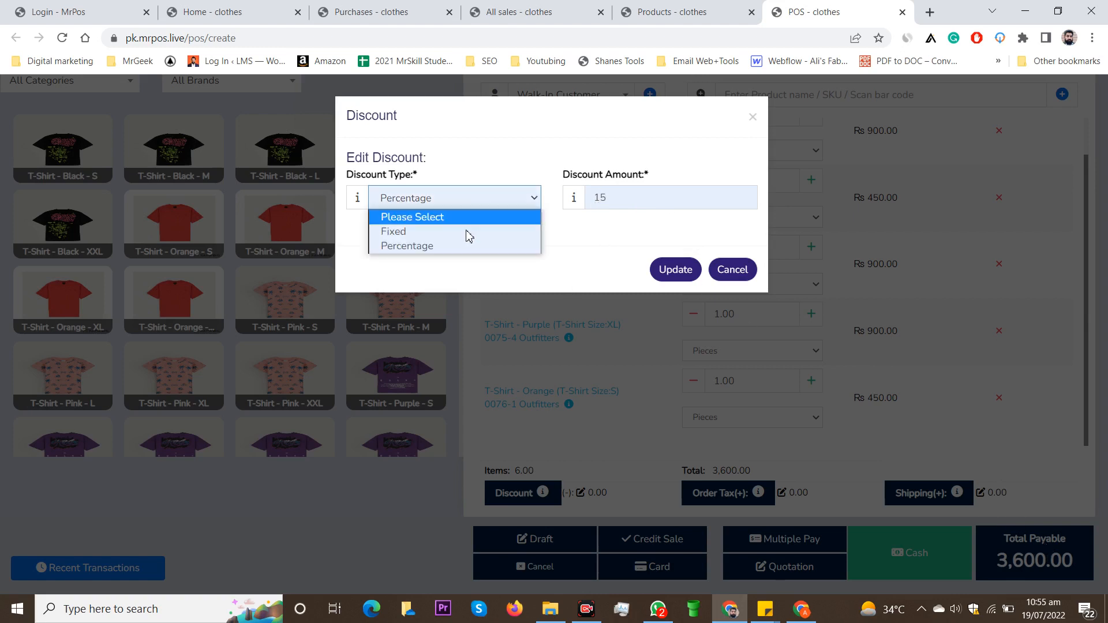
left_click(460, 234)
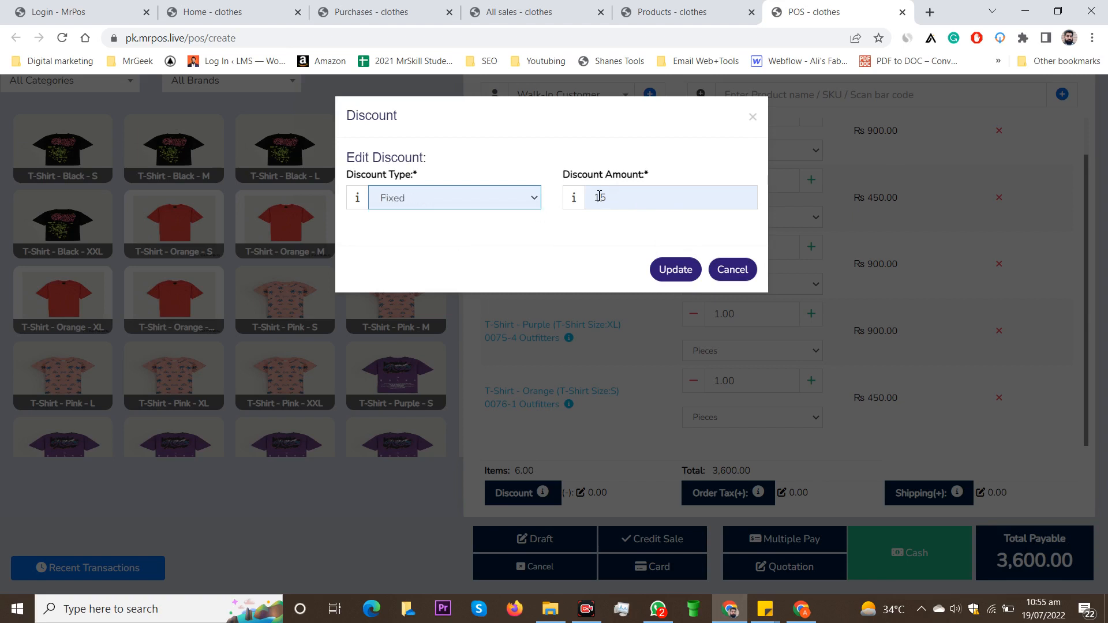
double_click(599, 196)
type("600")
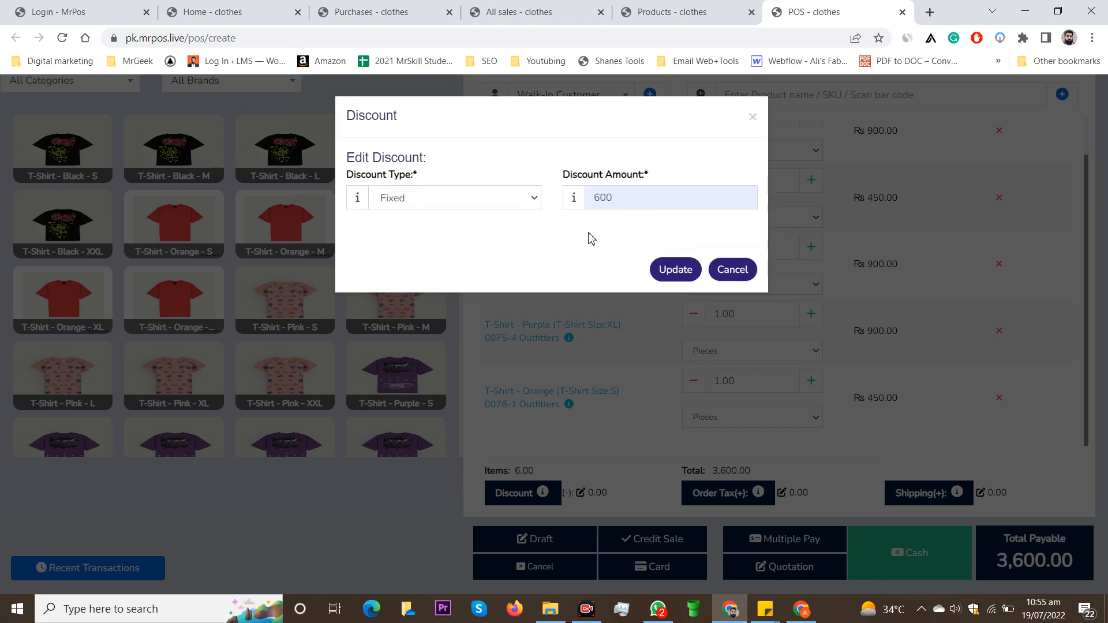
left_click(688, 271)
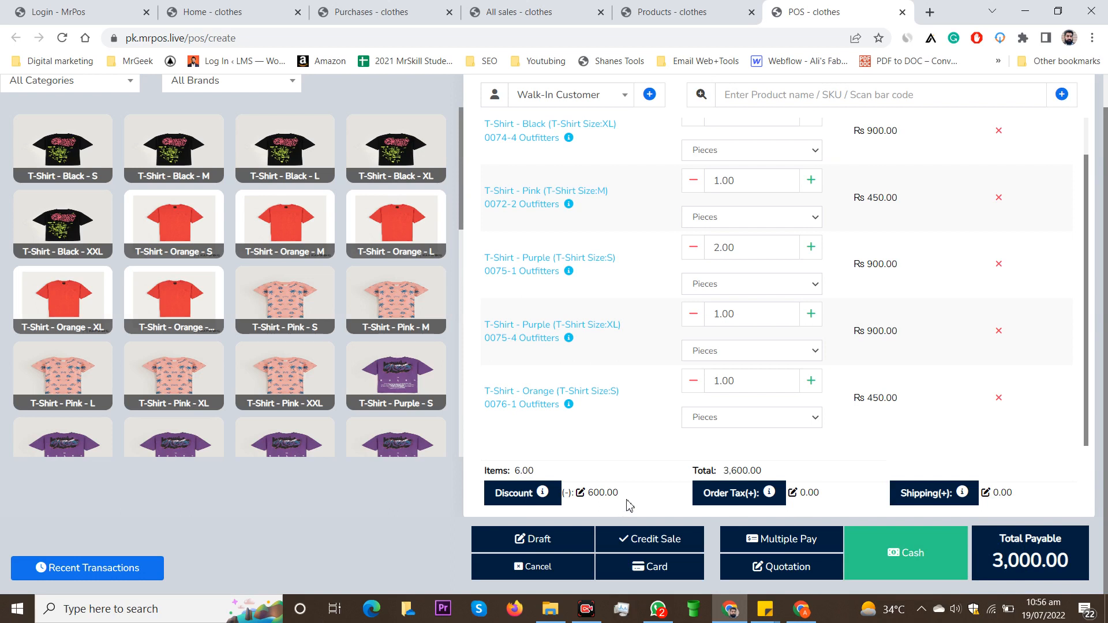
scroll(577, 346, "up", 3)
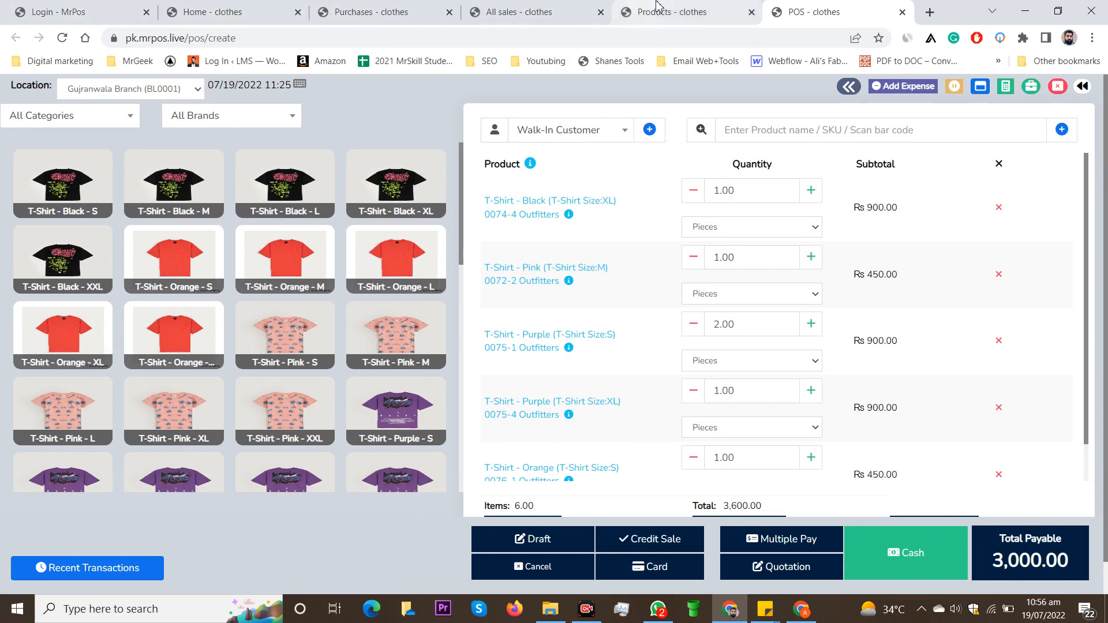
Step: Go to the Home dashboard showing Rs 71,953.70 total sales and Rs 27,250.00 invoice due
left_click(63, 6)
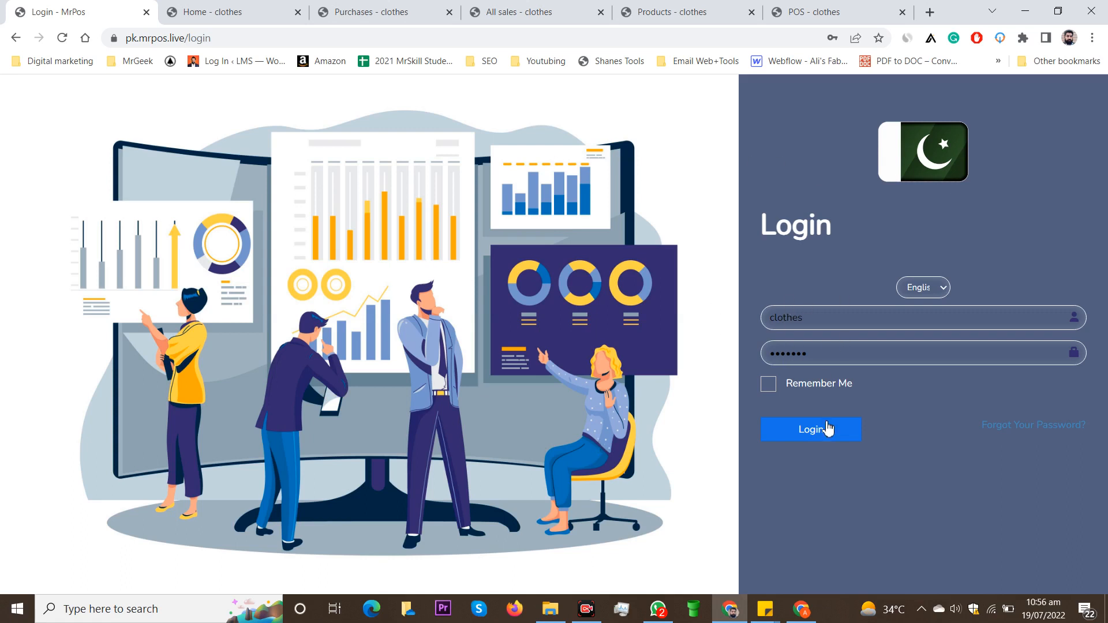
left_click(234, 9)
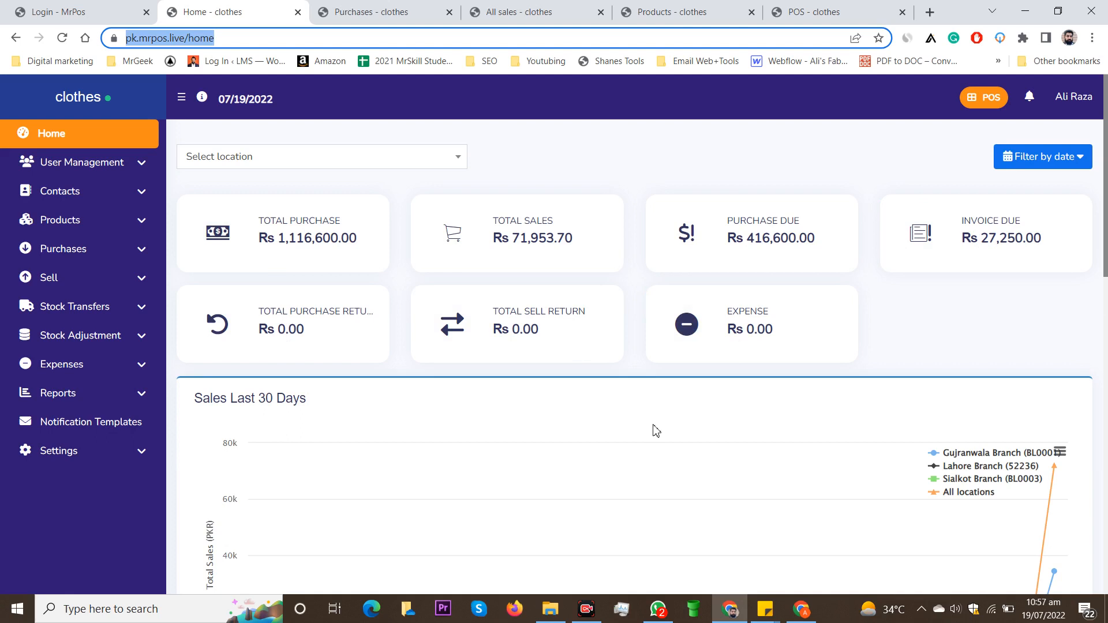
left_click(1070, 164)
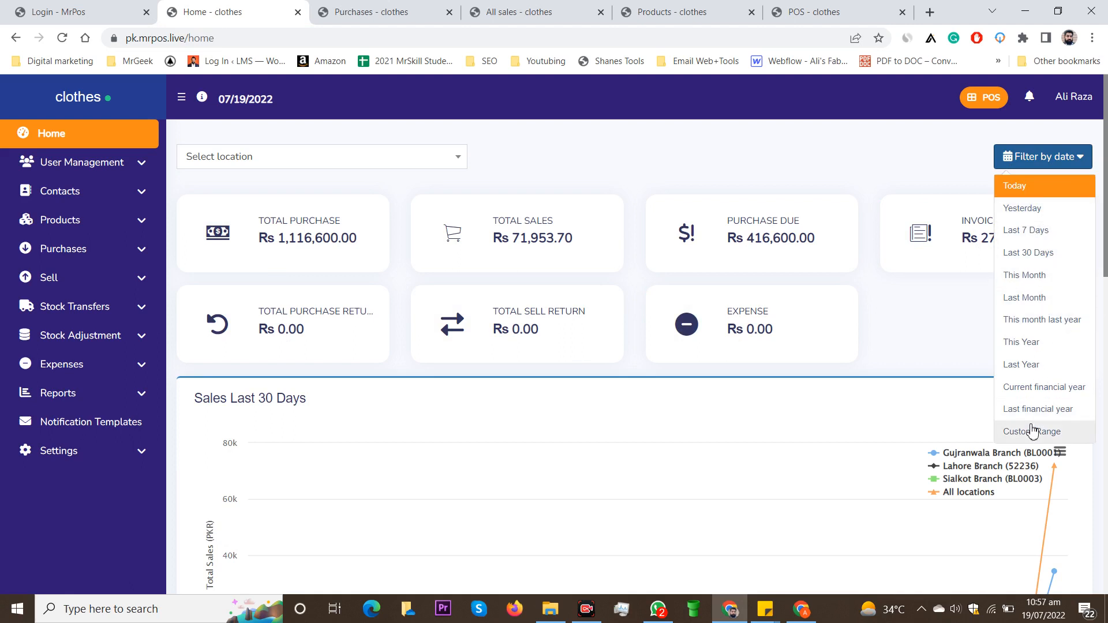
left_click(923, 356)
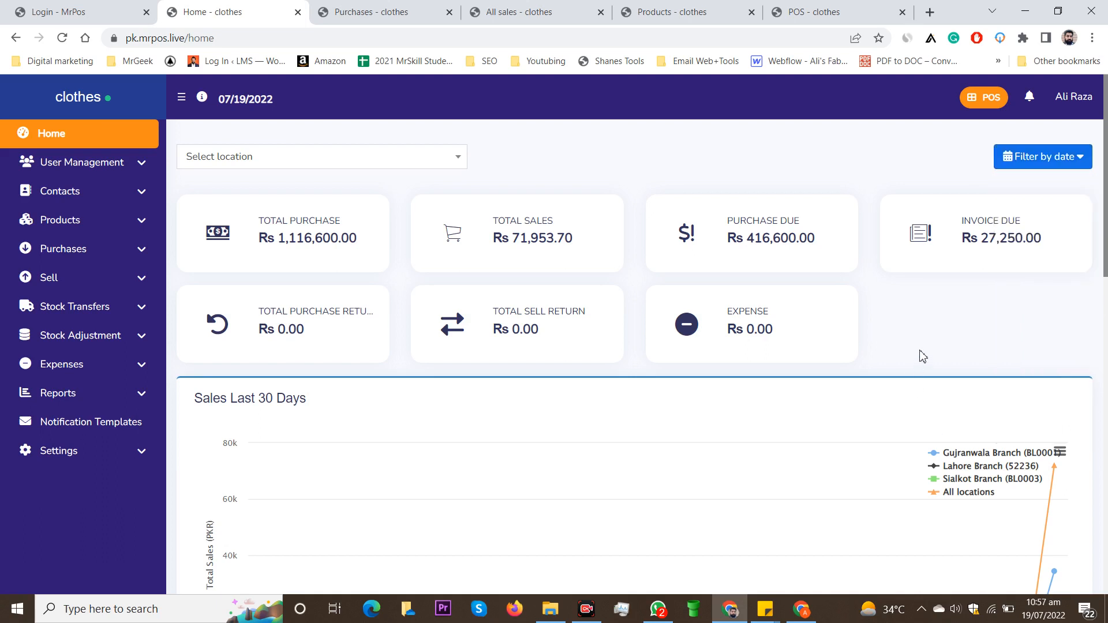
scroll(923, 356, "down", 2)
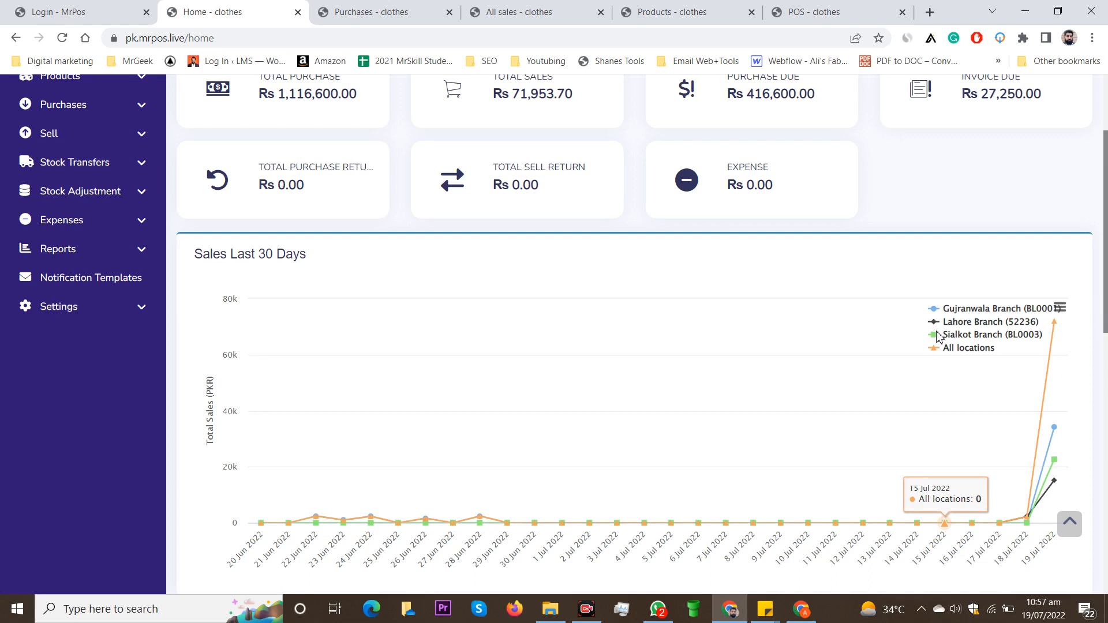
mouse_move(1056, 464)
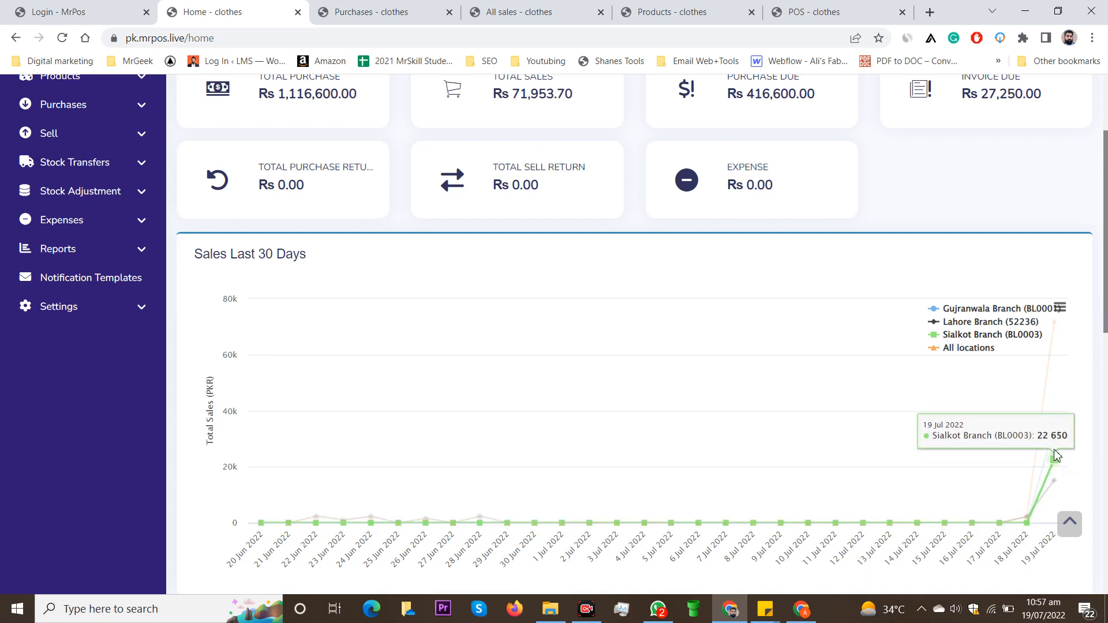
mouse_move(1056, 428)
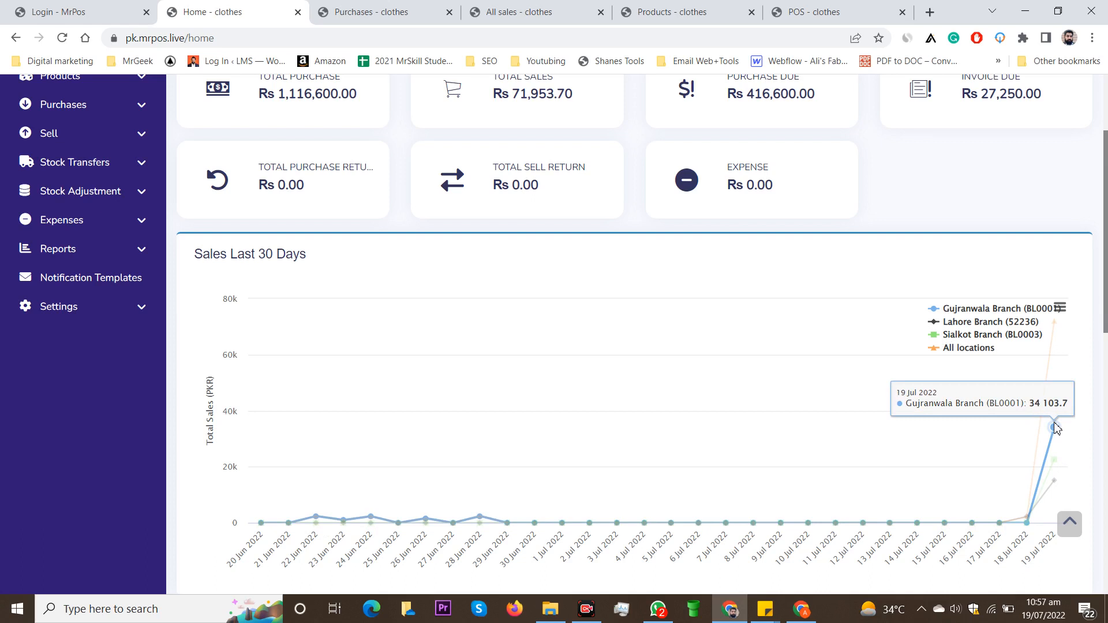
mouse_move(1057, 338)
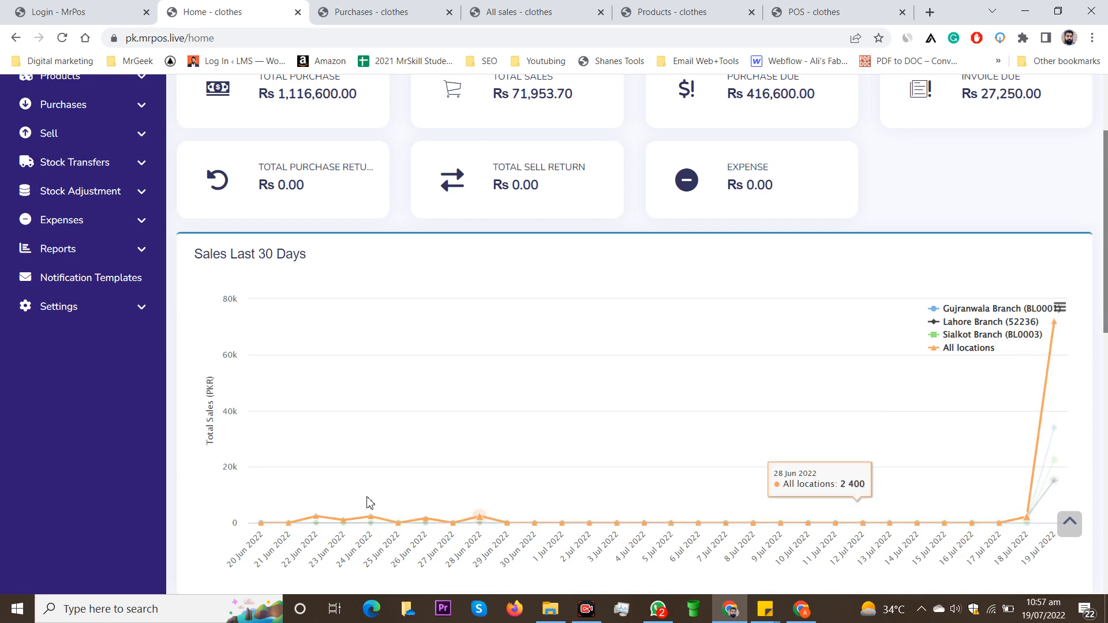
scroll(508, 374, "down", 7)
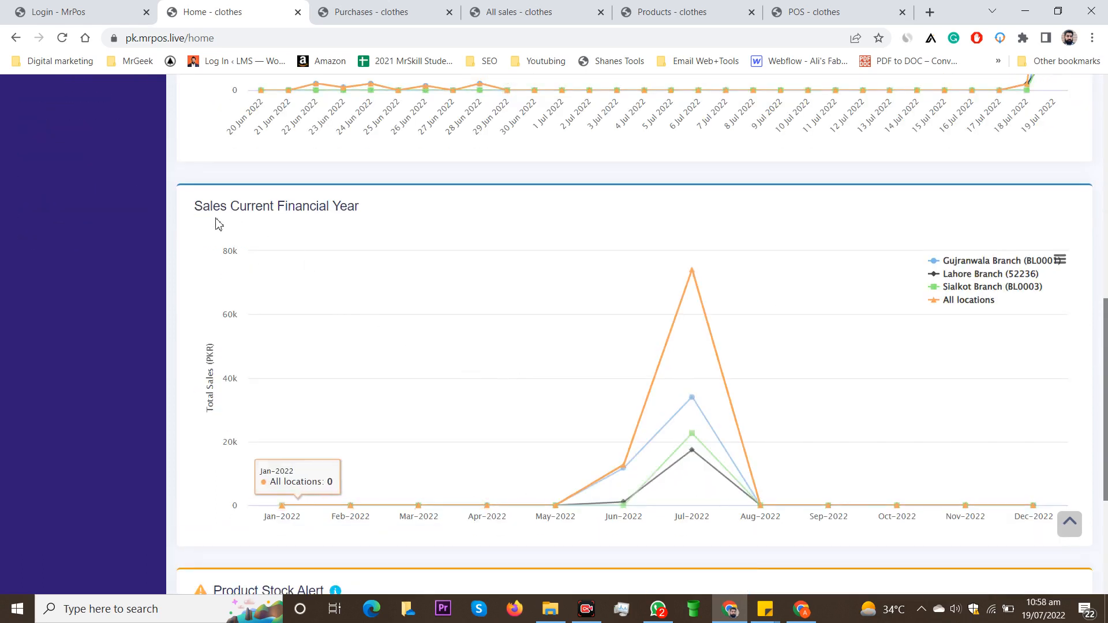
scroll(546, 272, "down", 4)
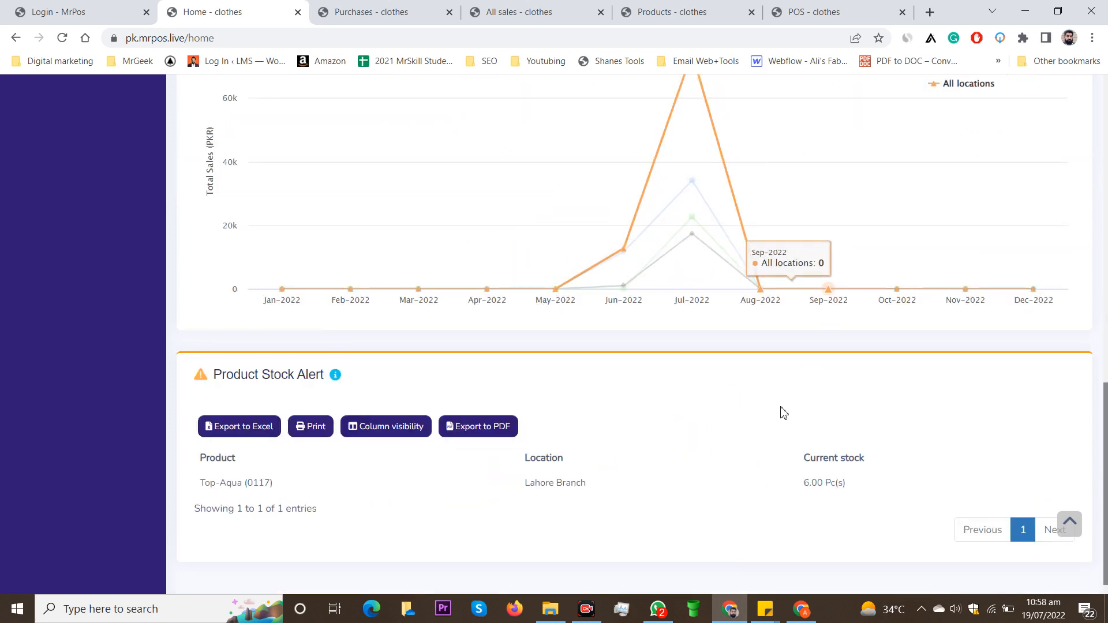
scroll(712, 428, "down", 1)
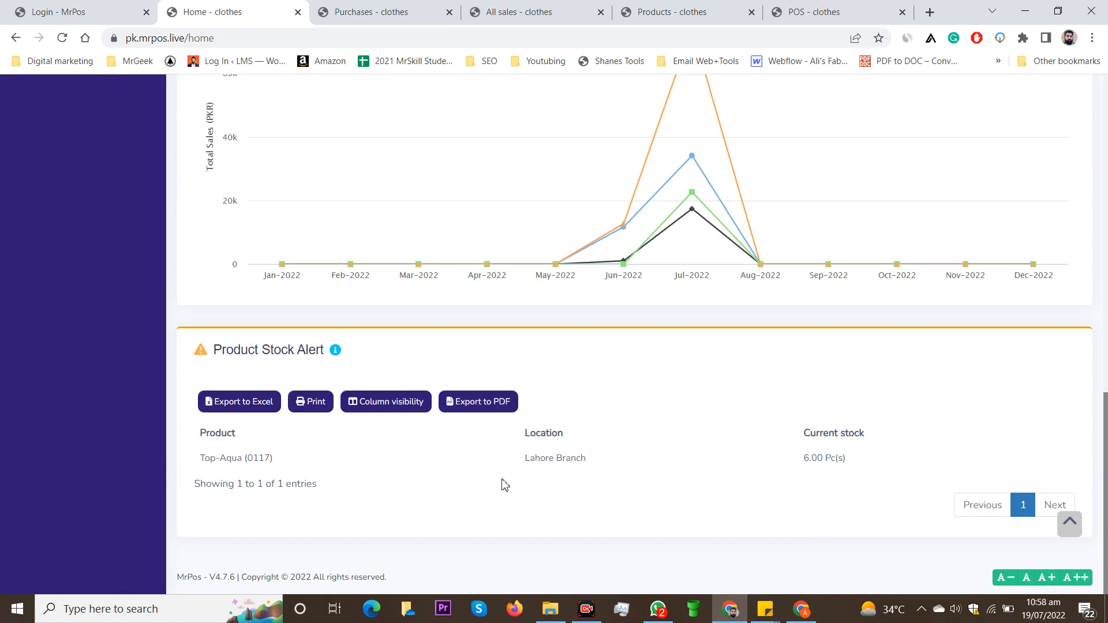
scroll(502, 485, "up", 15)
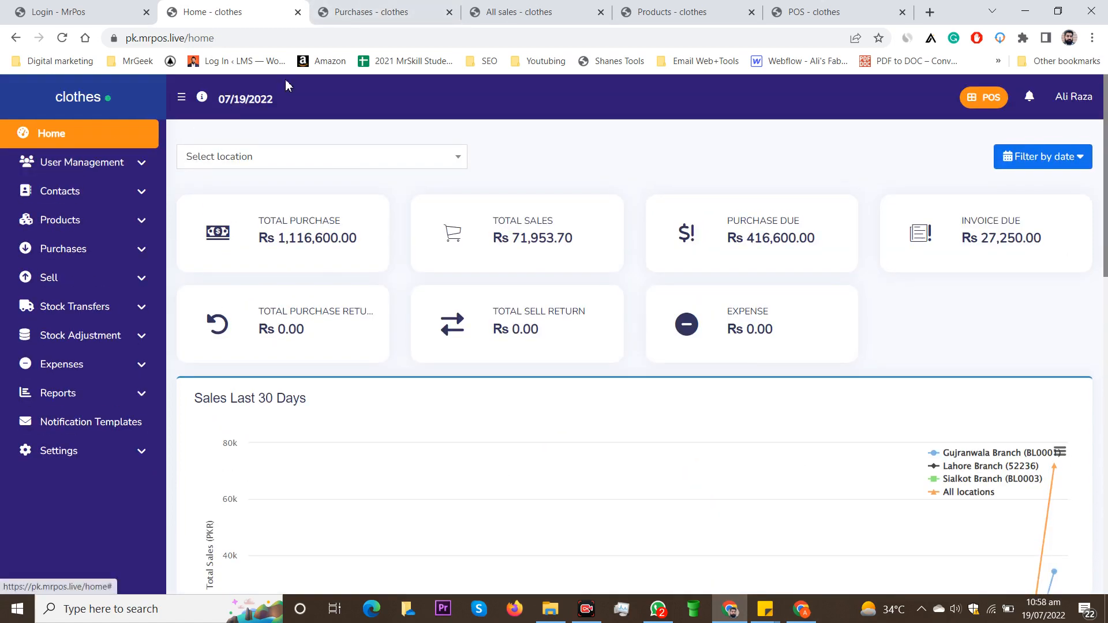
Step: Review the All Purchases table: six 2022 purchases totalling Rs 1,163,000 with Rs 416,600 due
left_click(379, 8)
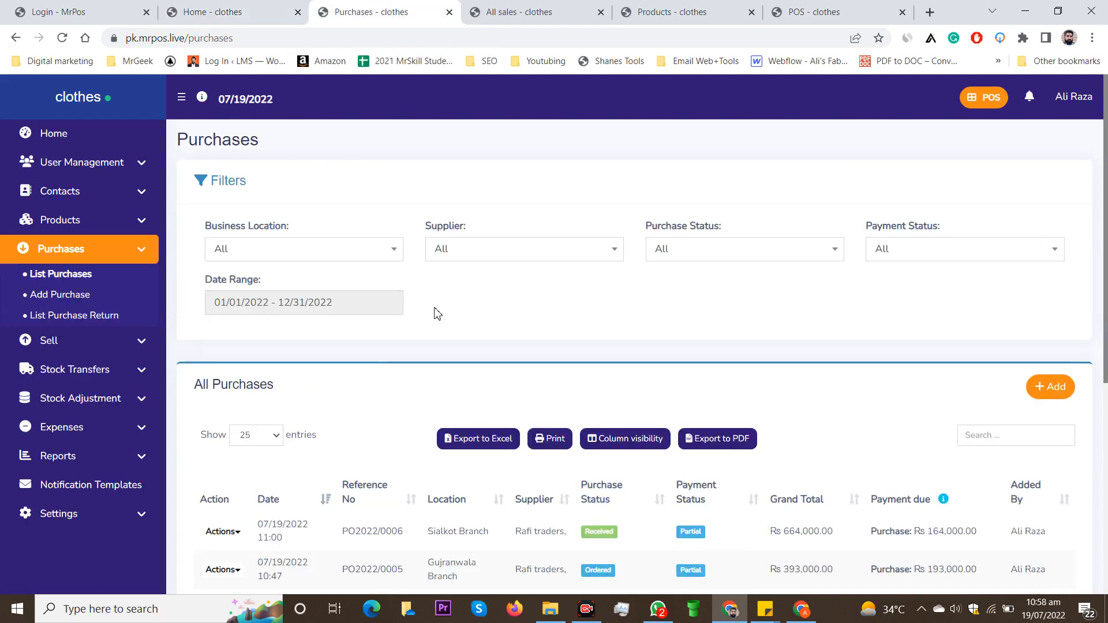
scroll(437, 312, "down", 2)
scroll(437, 312, "down", 2)
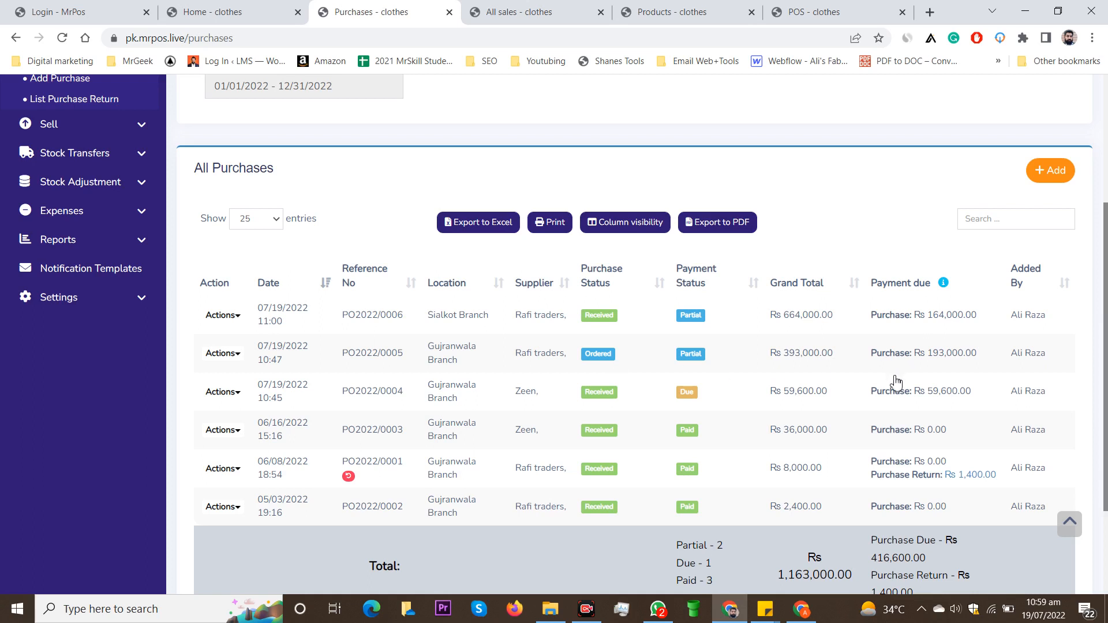
scroll(888, 384, "down", 1)
scroll(550, 311, "up", 3)
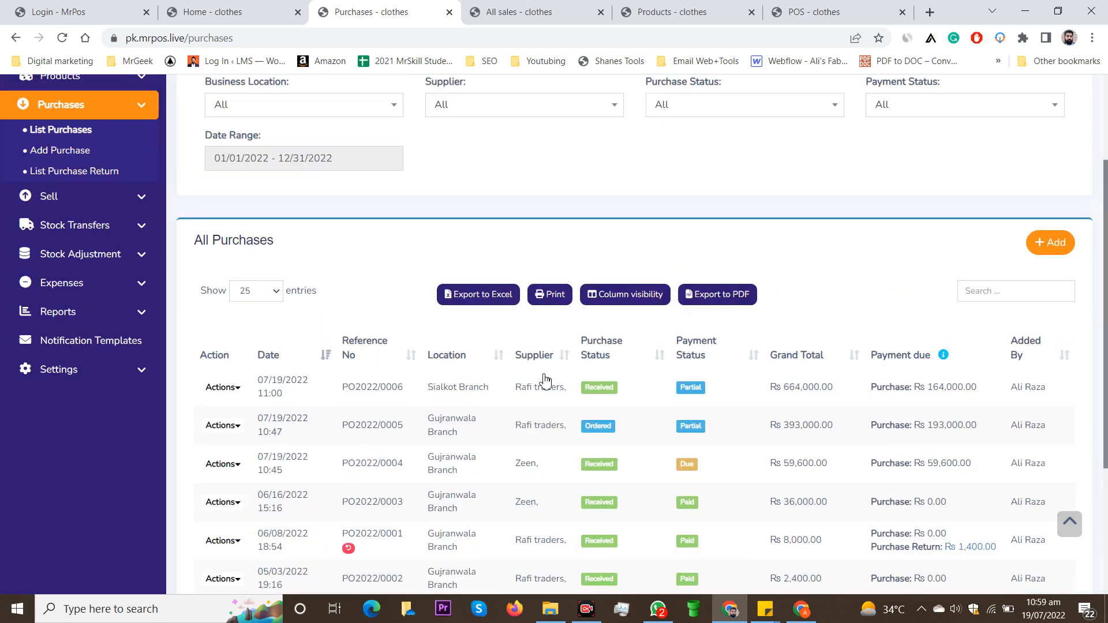
scroll(624, 384, "down", 1)
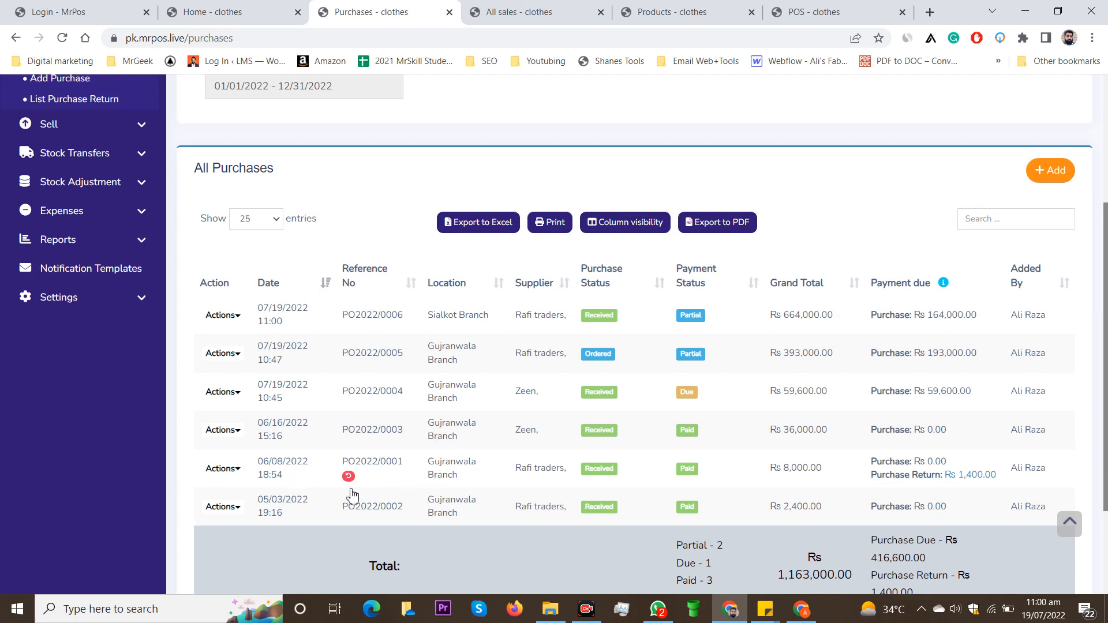
mouse_move(349, 478)
scroll(415, 492, "down", 3)
scroll(314, 435, "up", 5)
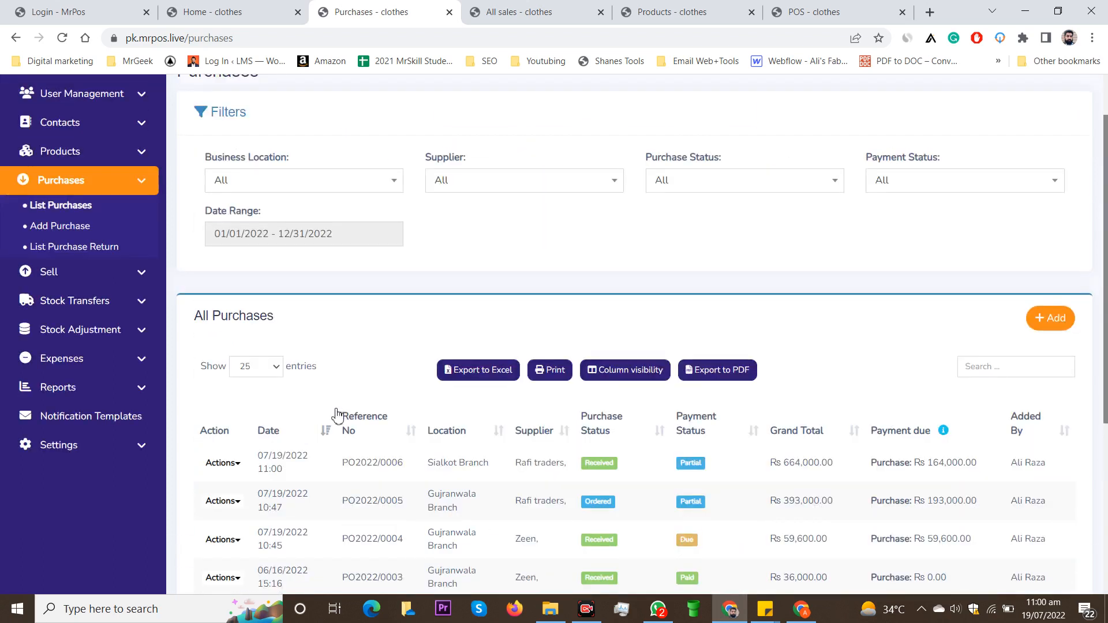
scroll(337, 415, "down", 3)
left_click(537, 12)
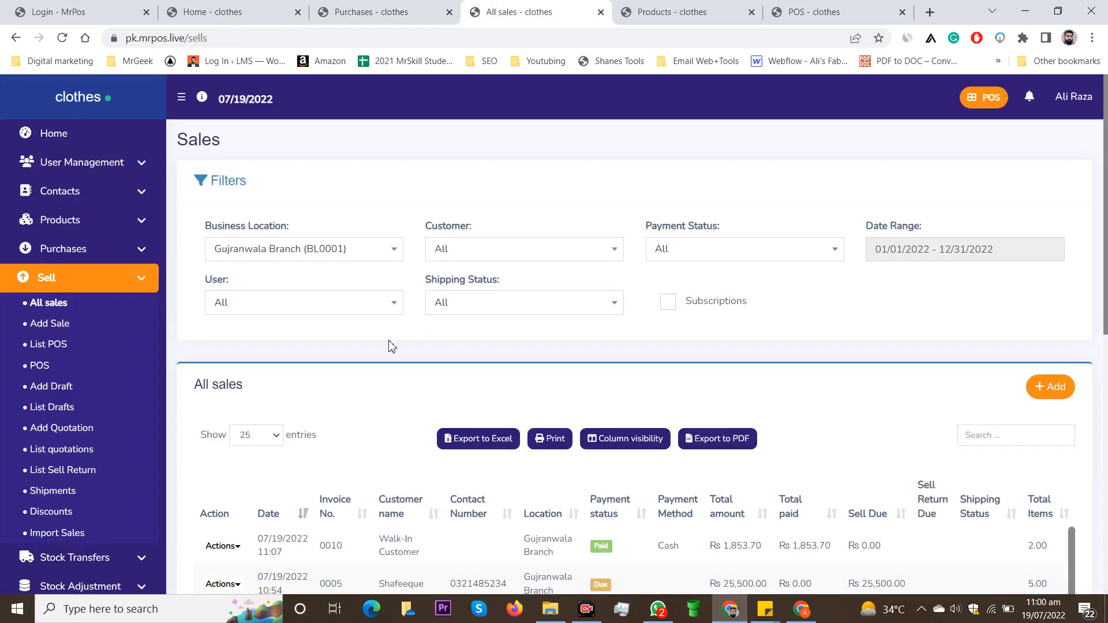
scroll(173, 259, "down", 1)
left_click(51, 179)
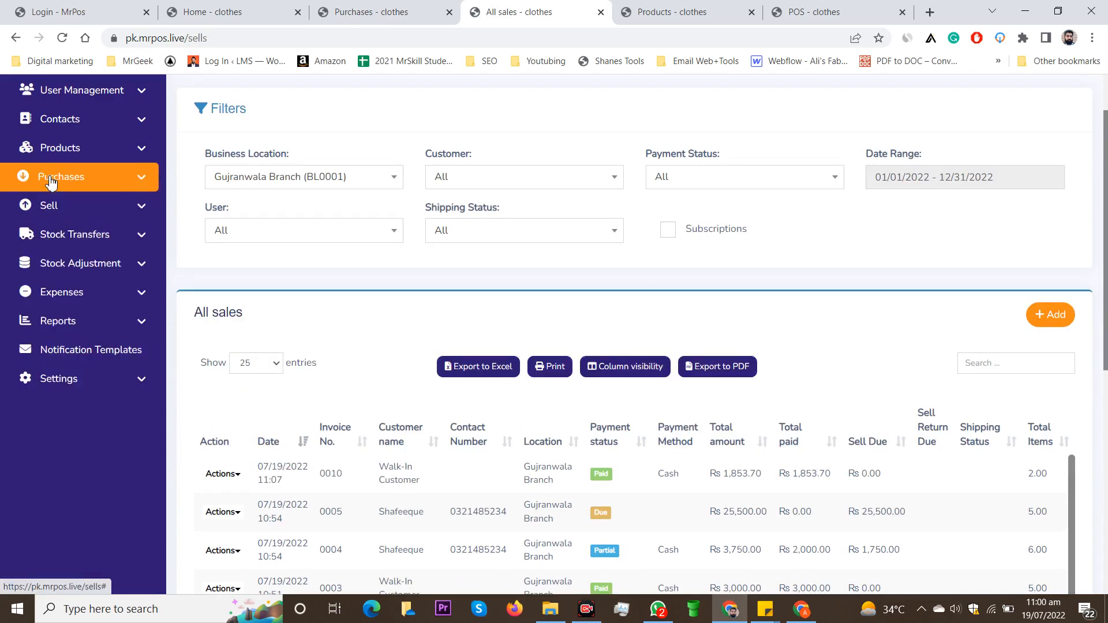
left_click(141, 208)
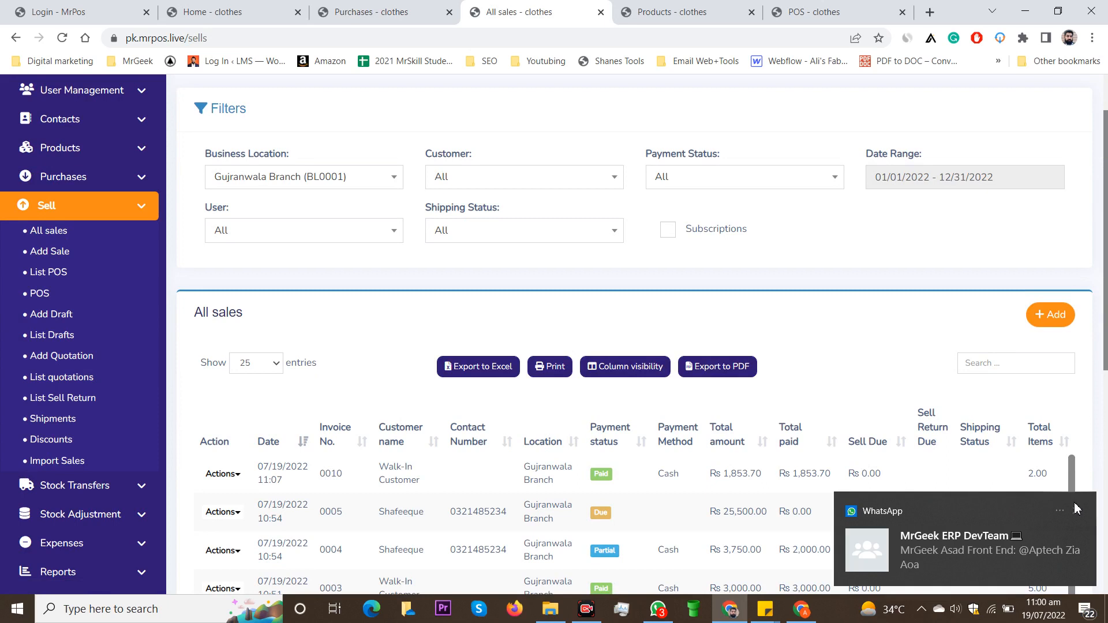
left_click(1077, 509)
scroll(608, 279, "down", 4)
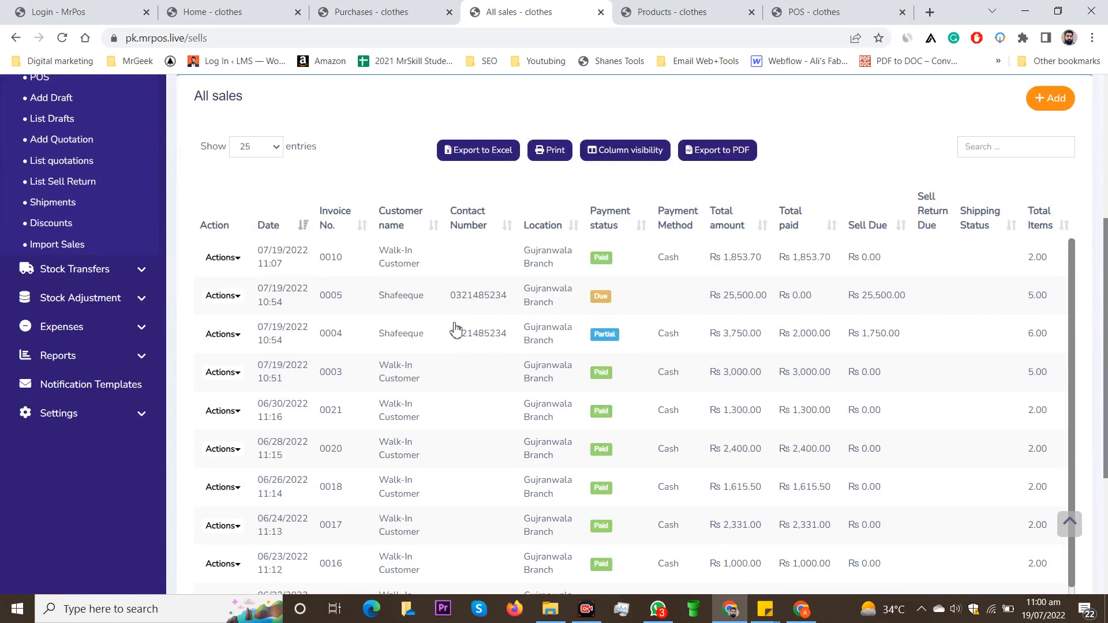
scroll(485, 208, "down", 1)
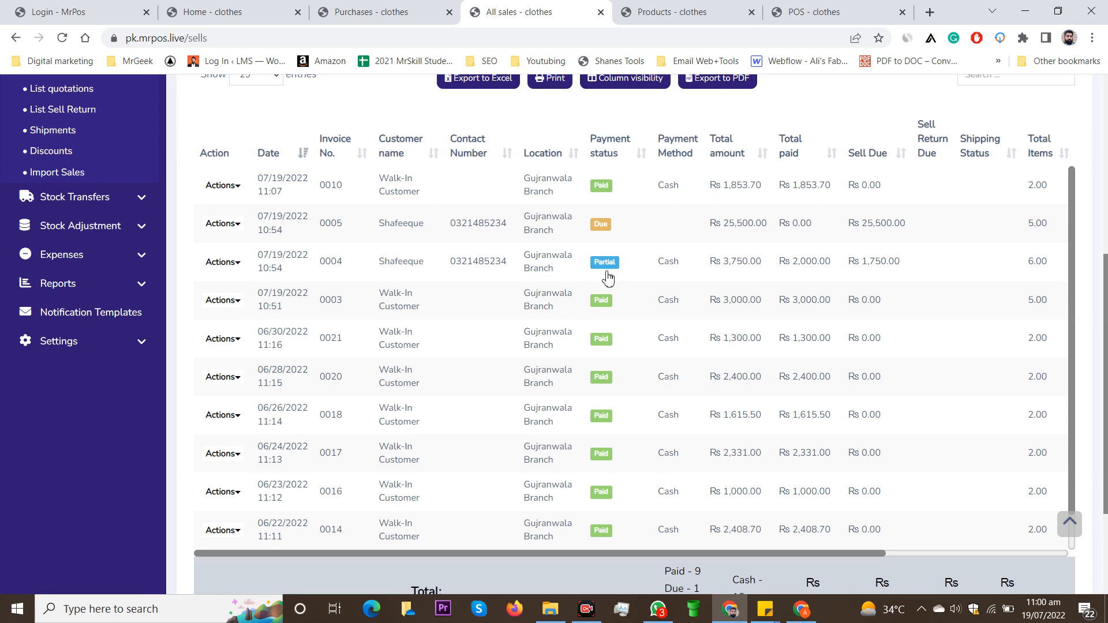
scroll(609, 279, "down", 1)
scroll(609, 279, "down", 3)
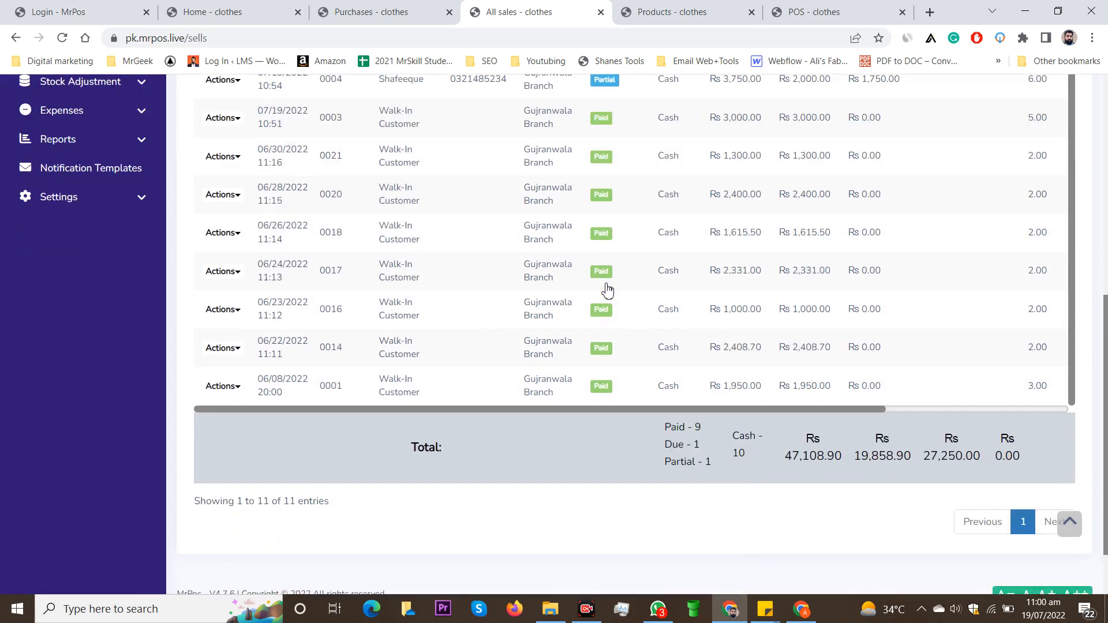
scroll(623, 515, "up", 5)
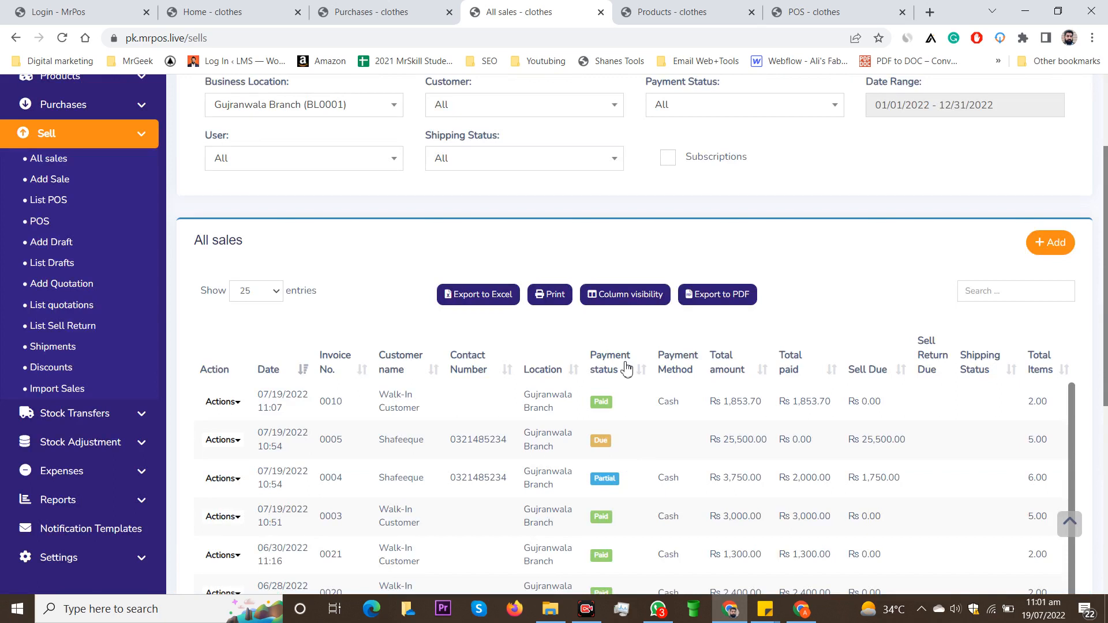
Step: Browse All Products prices and stock, noting T-Shirt - Black at 551 pieces, dismissing the WhatsApp popup
left_click(681, 11)
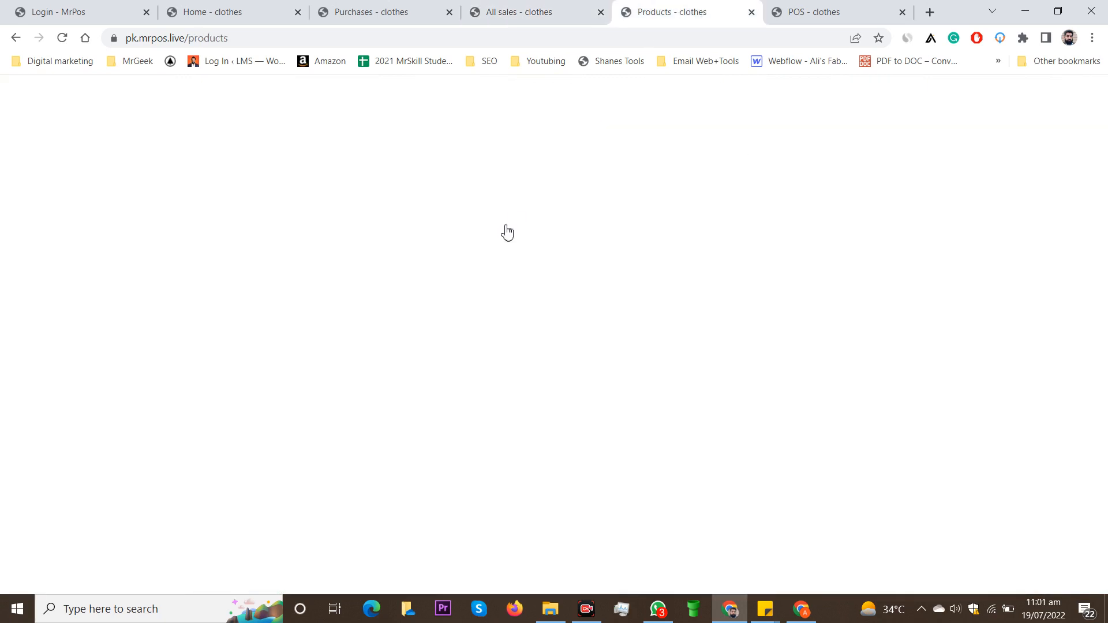
scroll(346, 202, "up", 4)
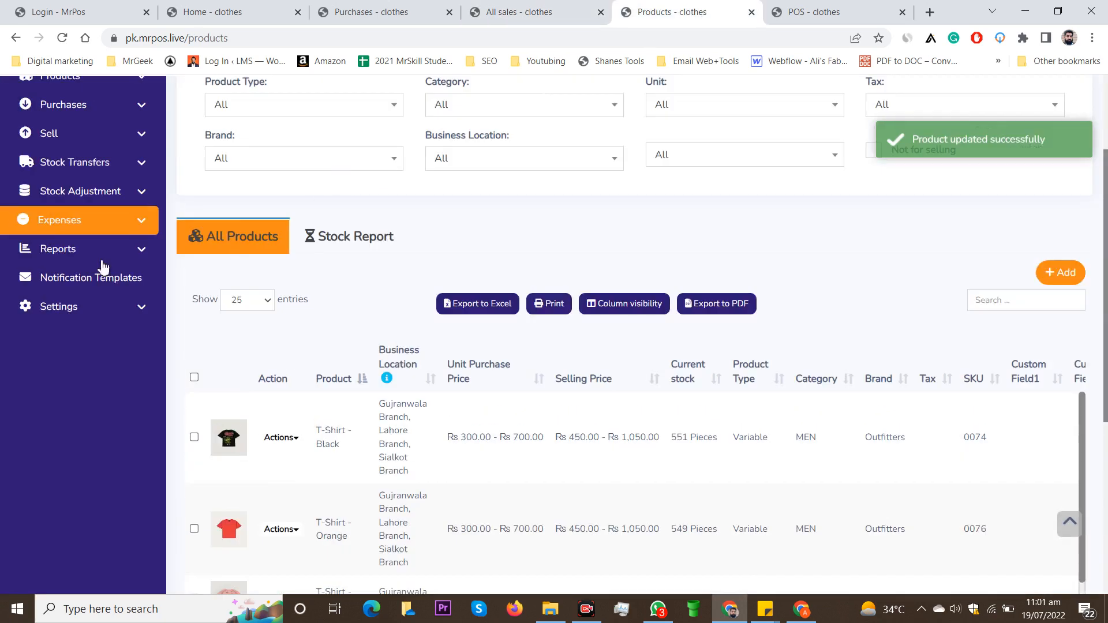
scroll(104, 248, "up", 3)
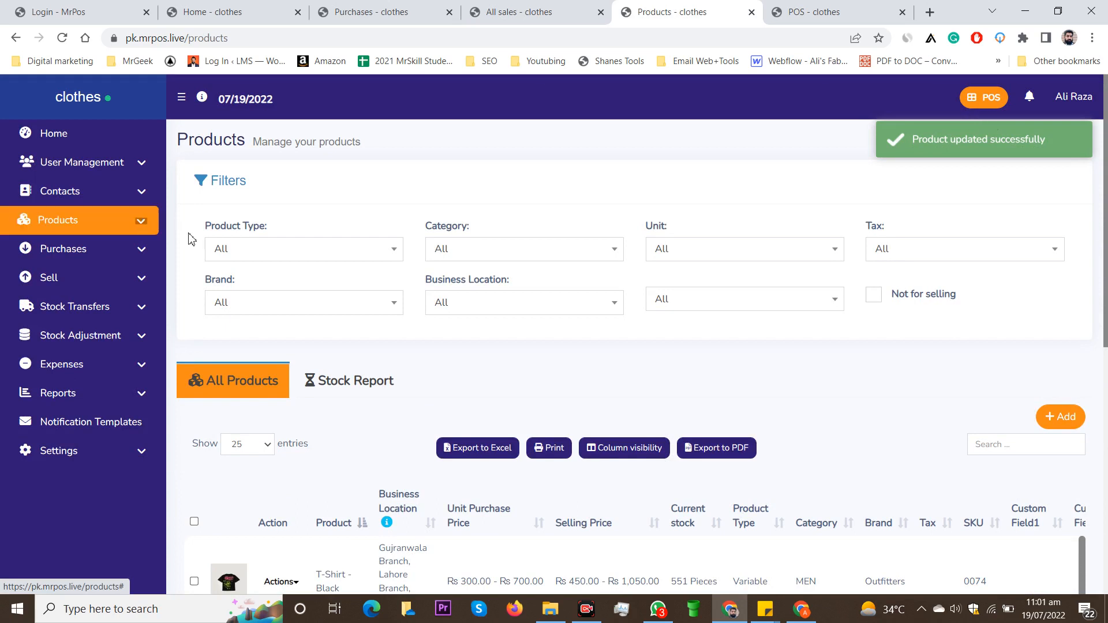
scroll(437, 272, "down", 4)
scroll(398, 277, "down", 1)
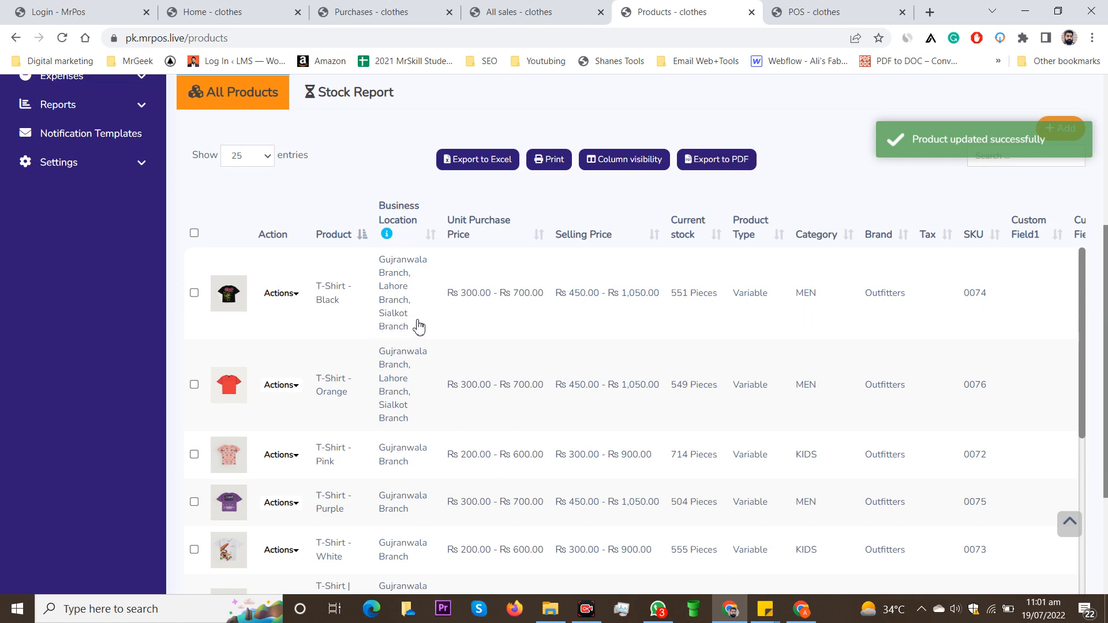
scroll(419, 324, "down", 4)
scroll(274, 323, "up", 1)
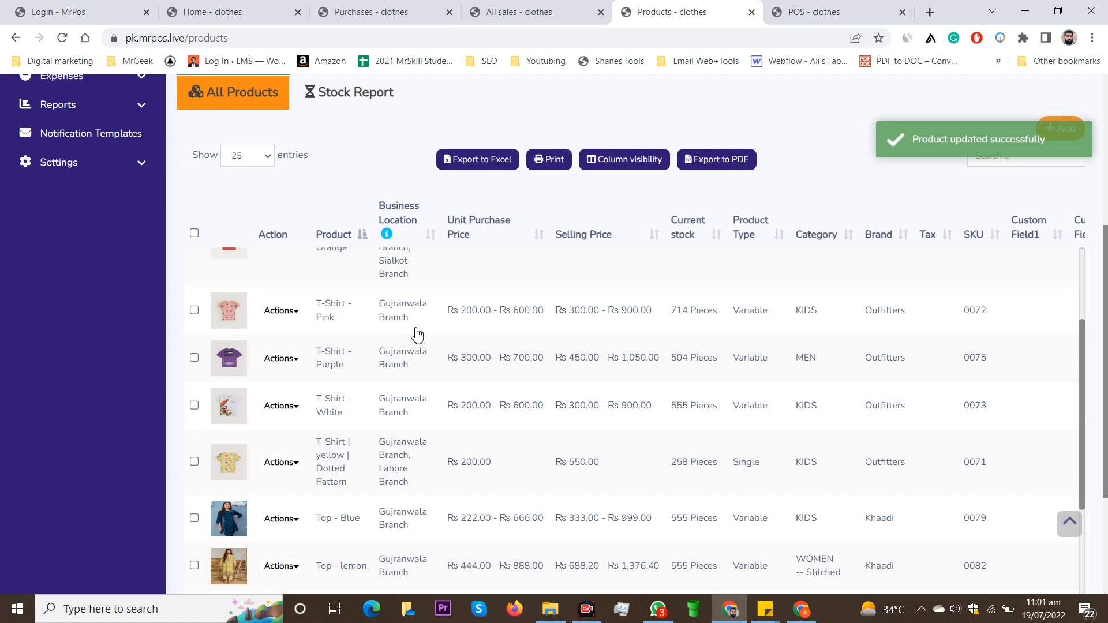
scroll(417, 334, "up", 3)
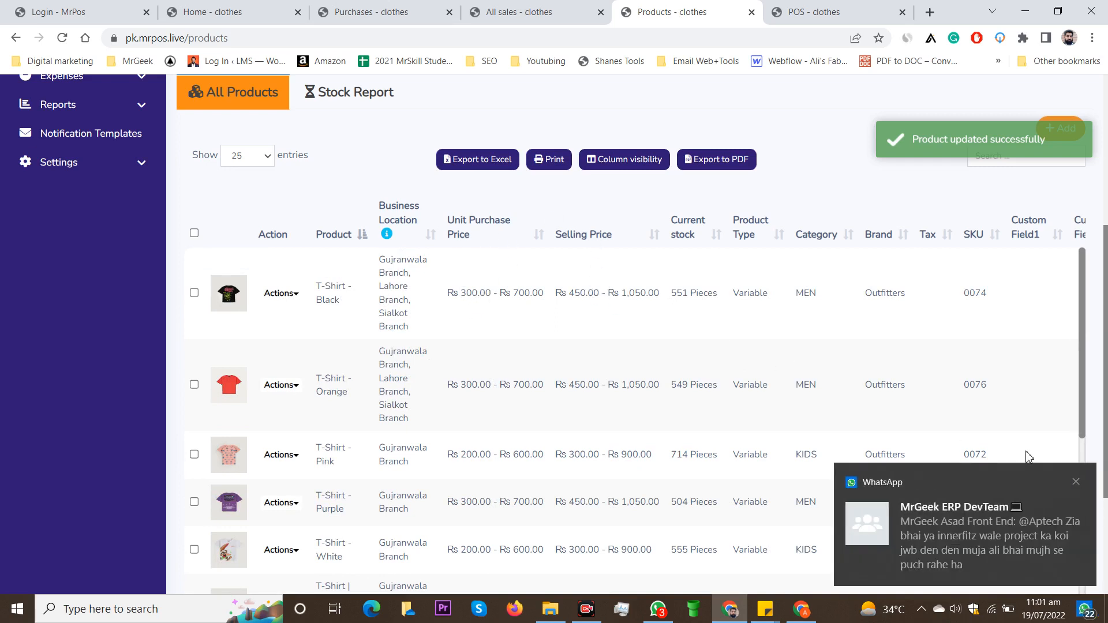
left_click(1076, 483)
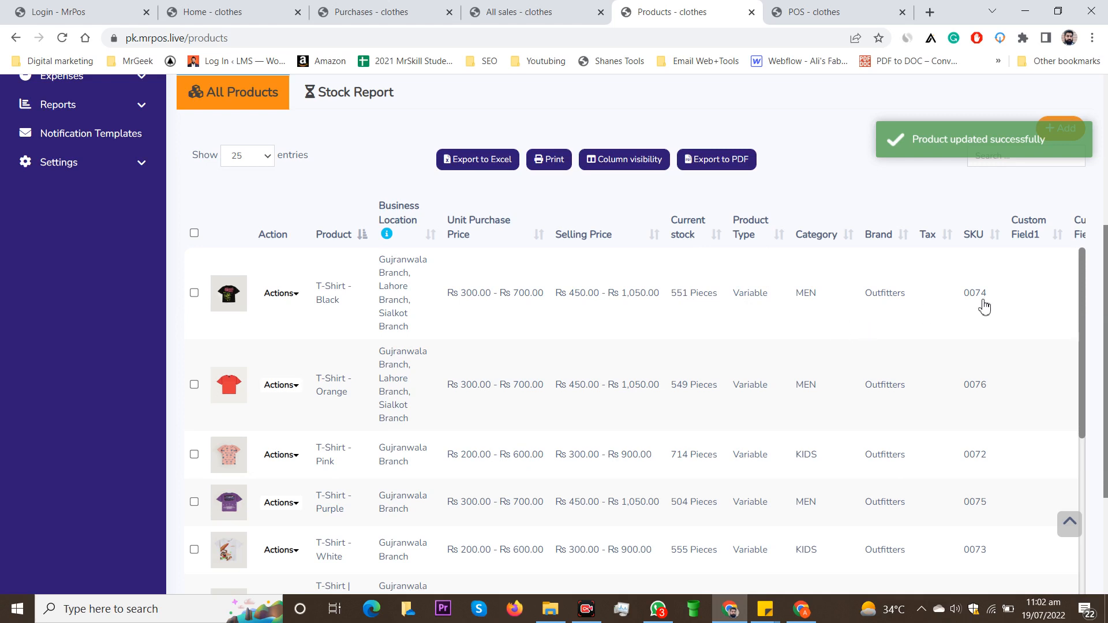
scroll(941, 328, "down", 3)
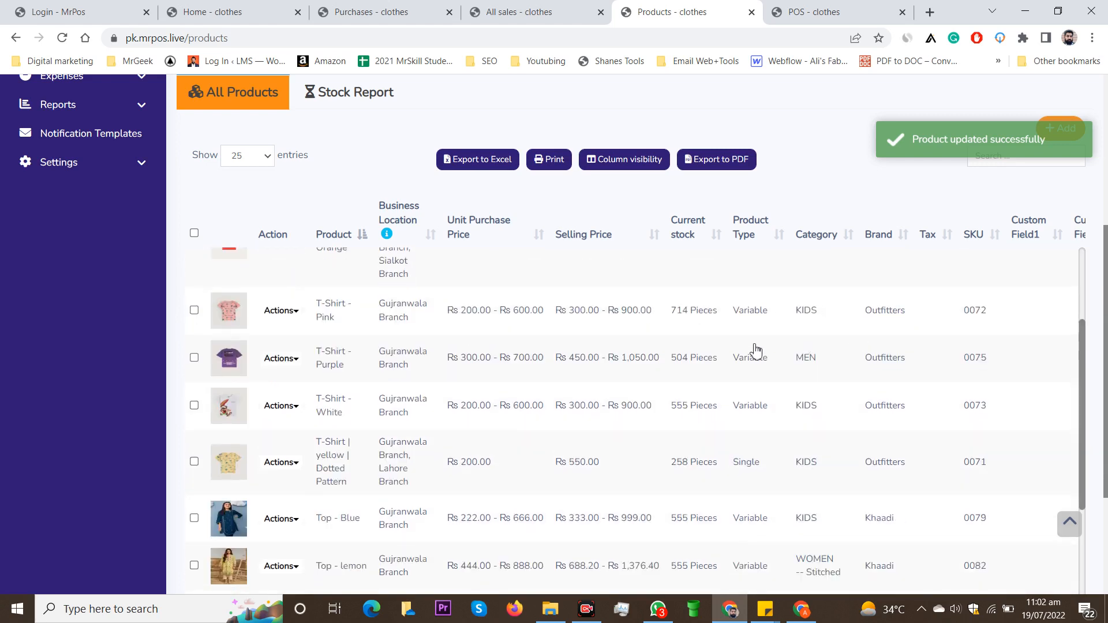
scroll(408, 247, "up", 4)
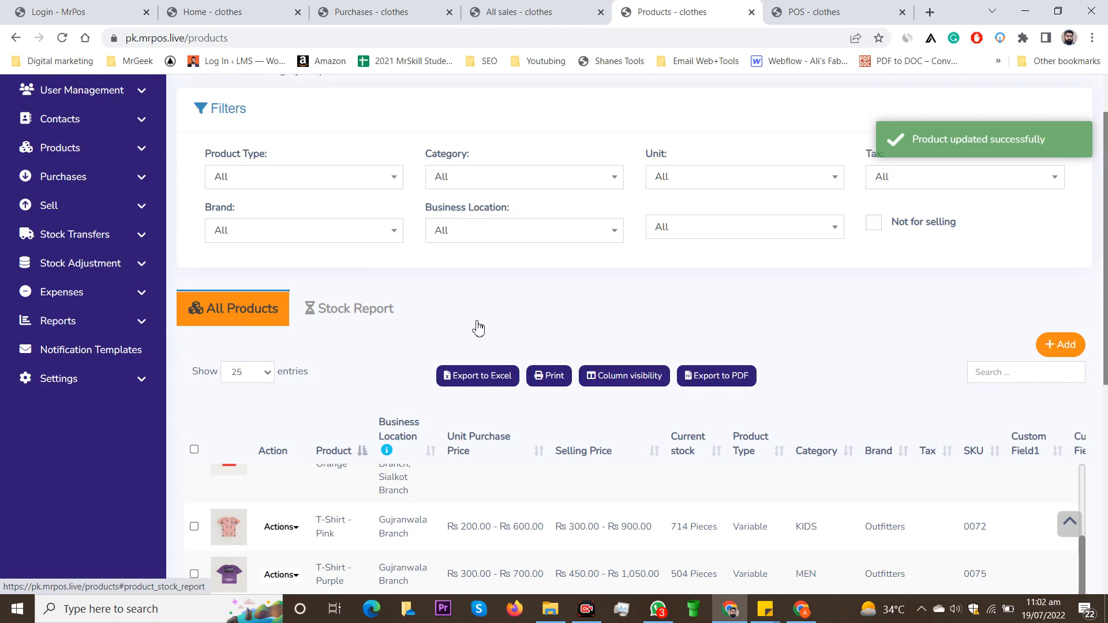
Step: Open the Stock Report and scroll through stock for every T-shirt size variant
left_click(478, 328)
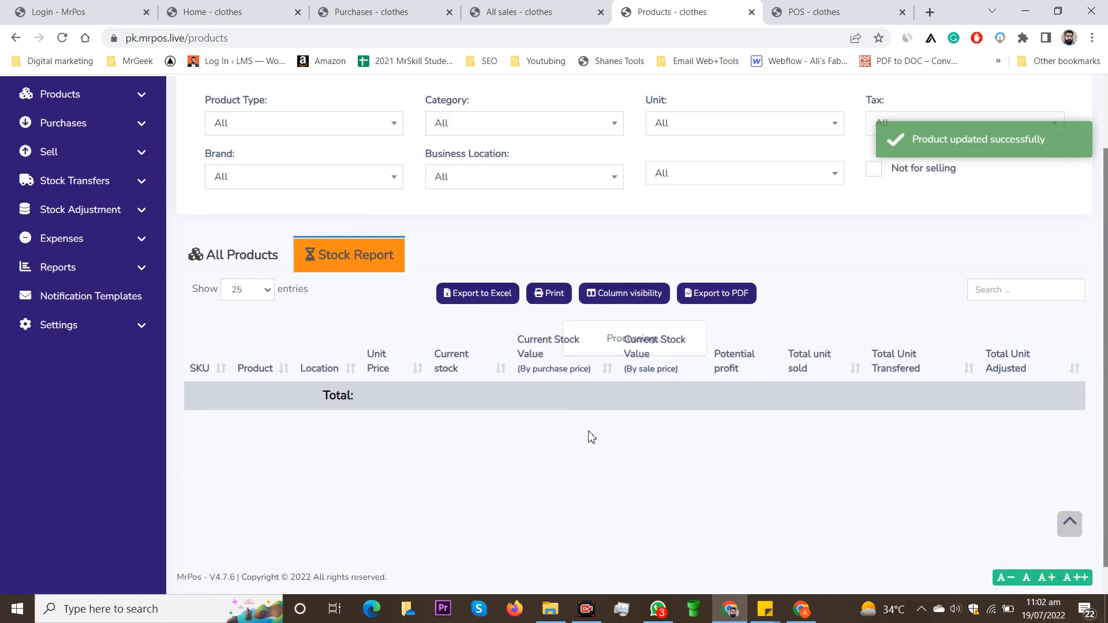
scroll(573, 420, "down", 2)
scroll(588, 396, "up", 2)
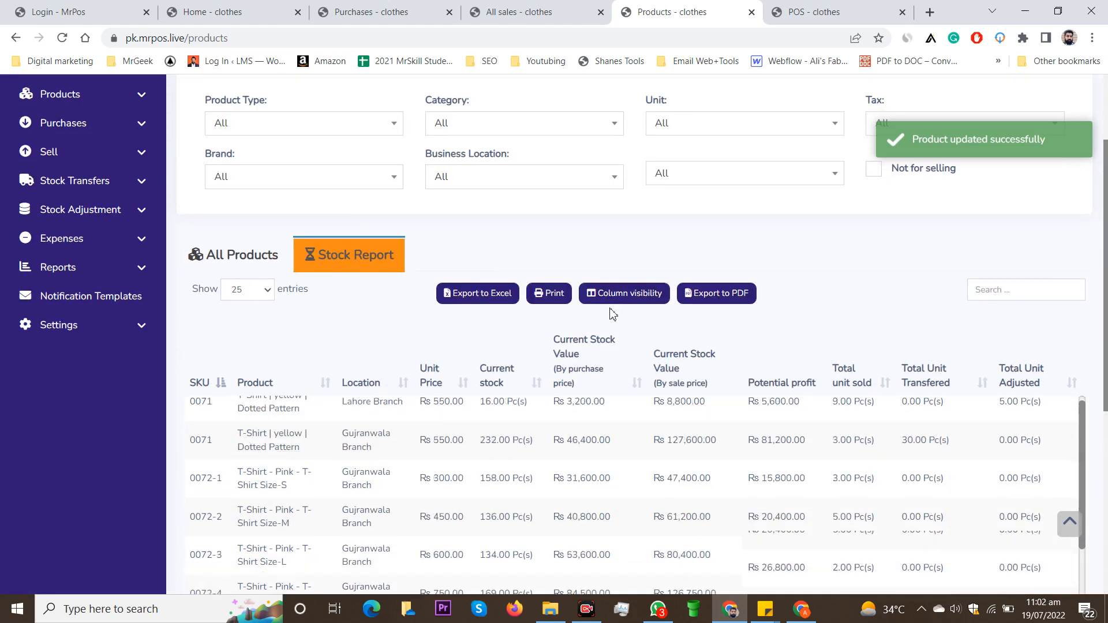
scroll(594, 370, "down", 1)
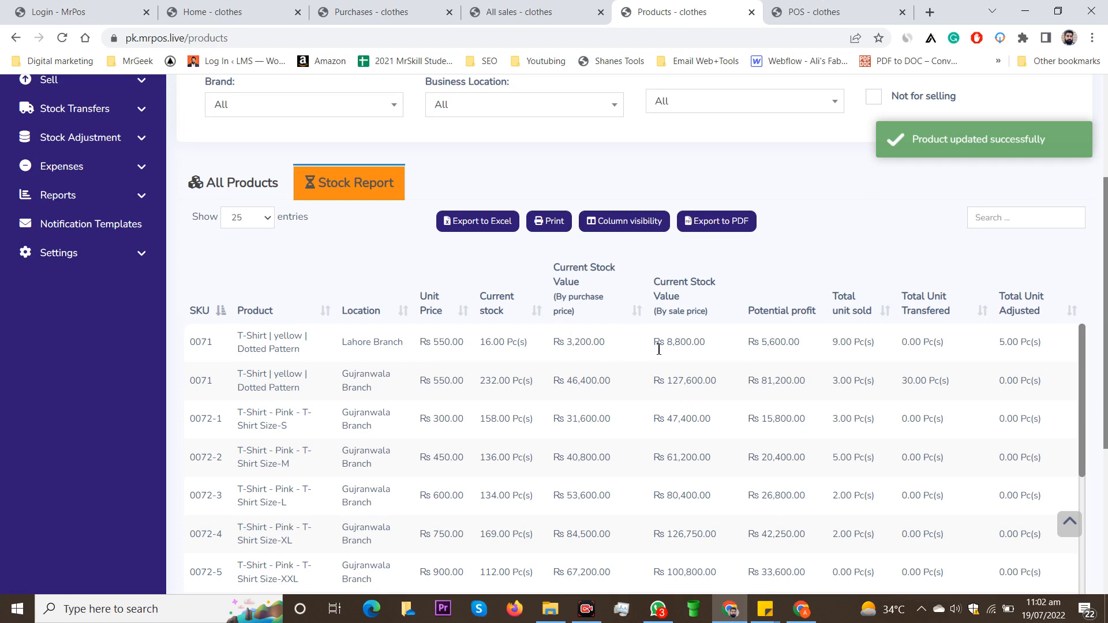
Step: Mark the Rs 8,800.00 stock value figure, then return to the POS screen's Rs 3,000 cart
left_click_drag(658, 349, 706, 349)
left_click(718, 354)
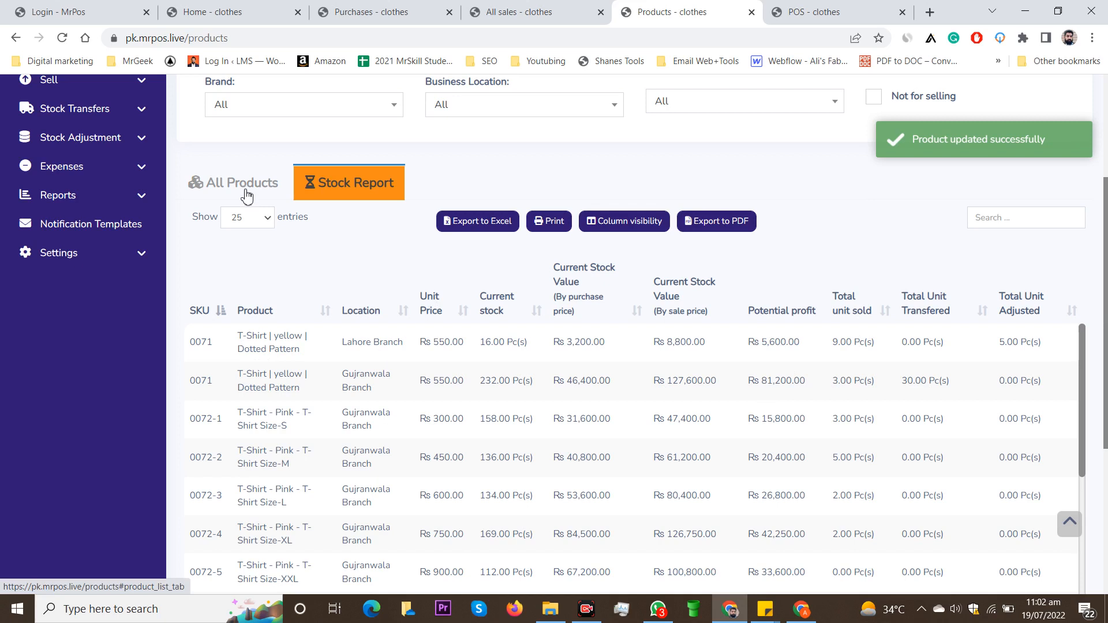
scroll(275, 248, "up", 4)
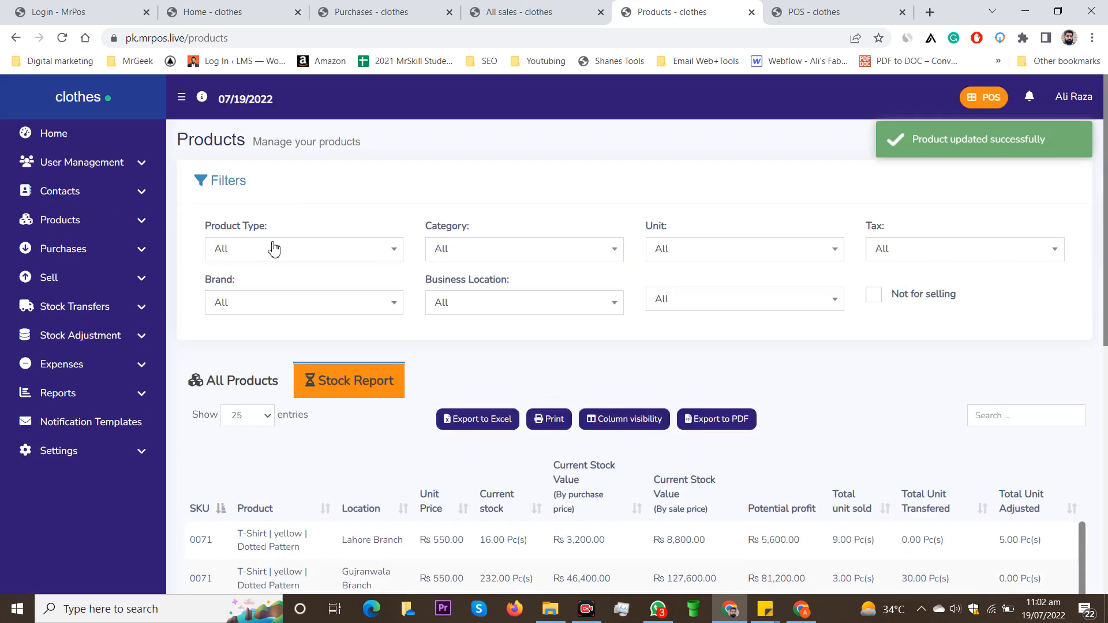
left_click(852, 7)
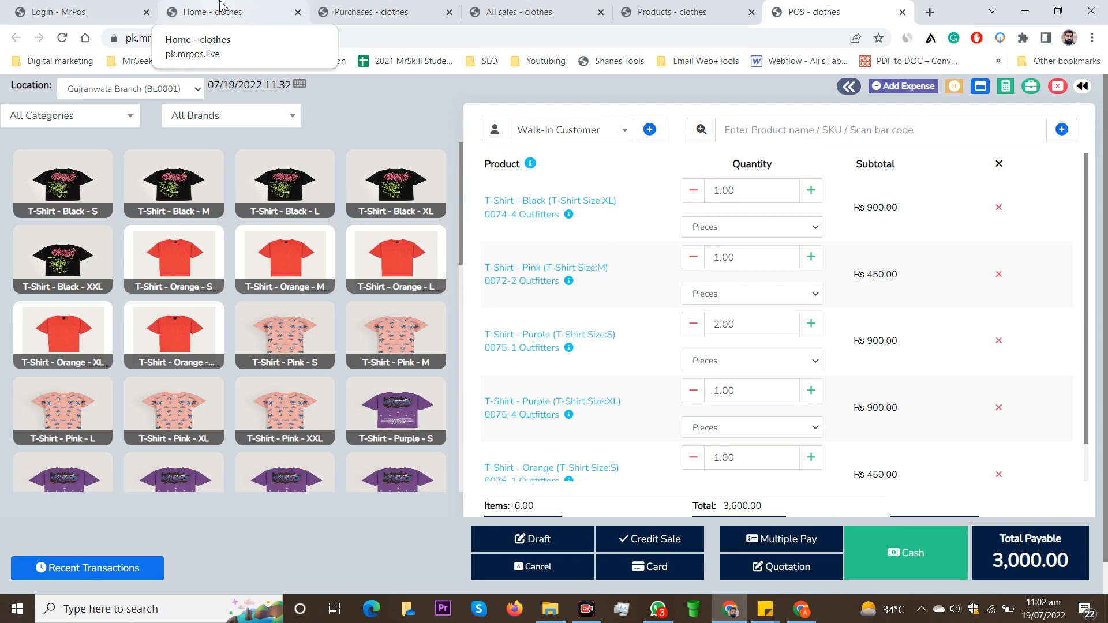
Step: From the Home dashboard, open the Suppliers list under Contacts, dismissing a message notification
left_click(221, 7)
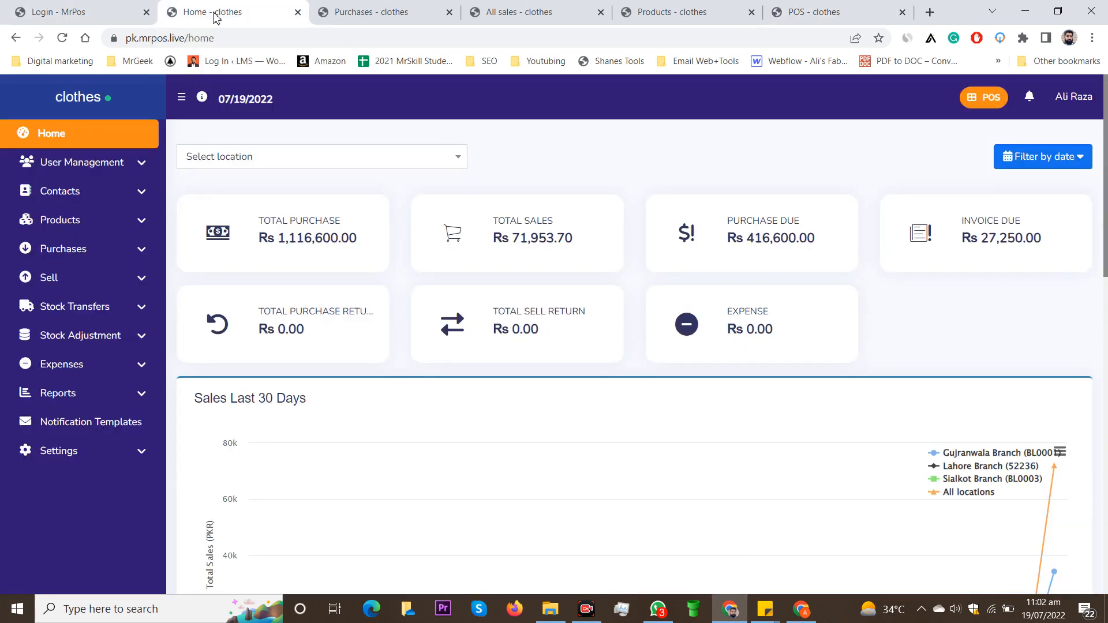
left_click(142, 197)
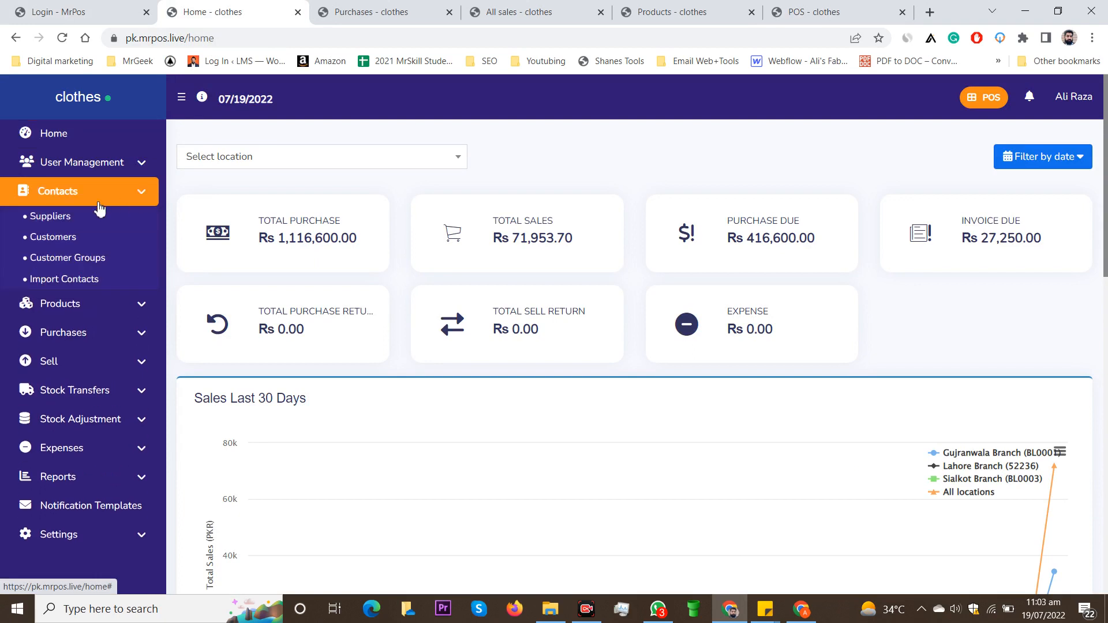
left_click(47, 222)
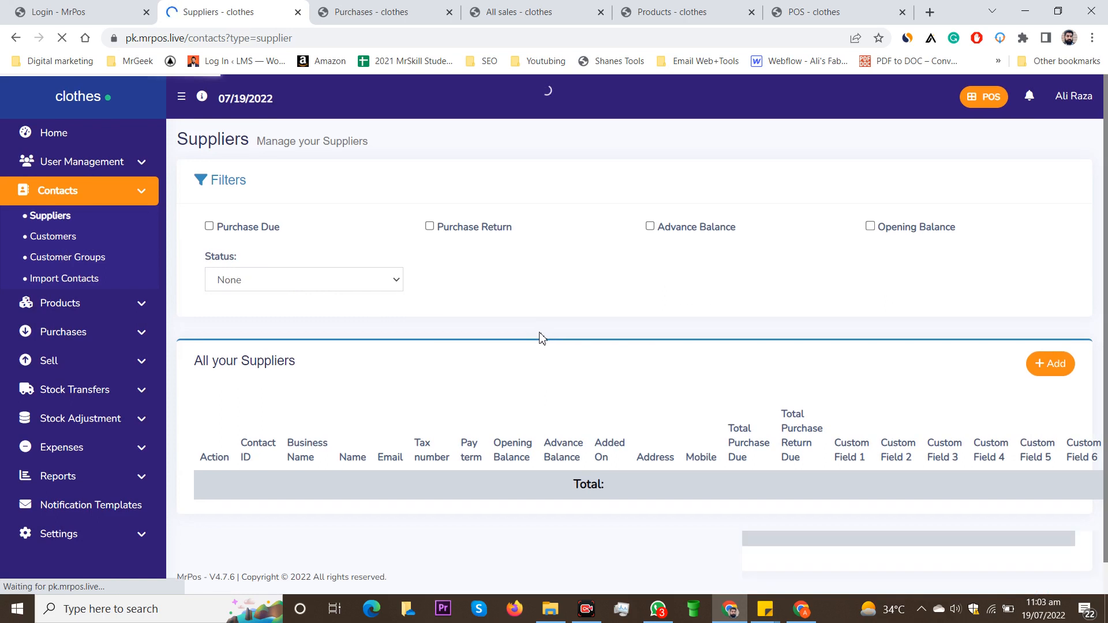
scroll(542, 338, "down", 1)
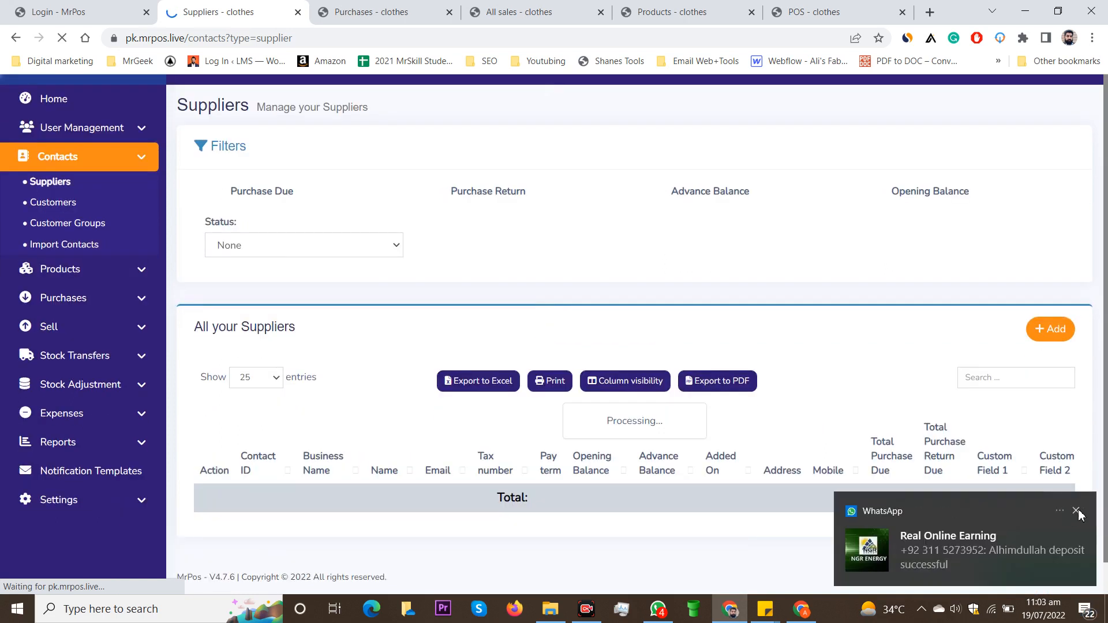
left_click(1077, 512)
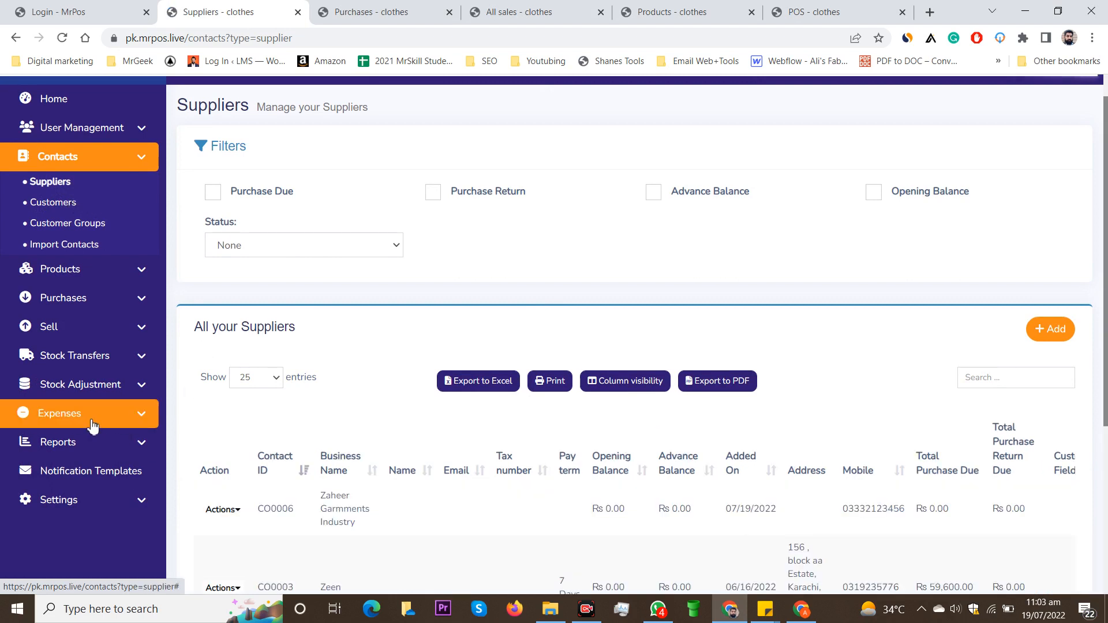
Step: Review supplier purchase dues totalling Rs 416,600.00, then go back to the Home dashboard
scroll(434, 346, "down", 1)
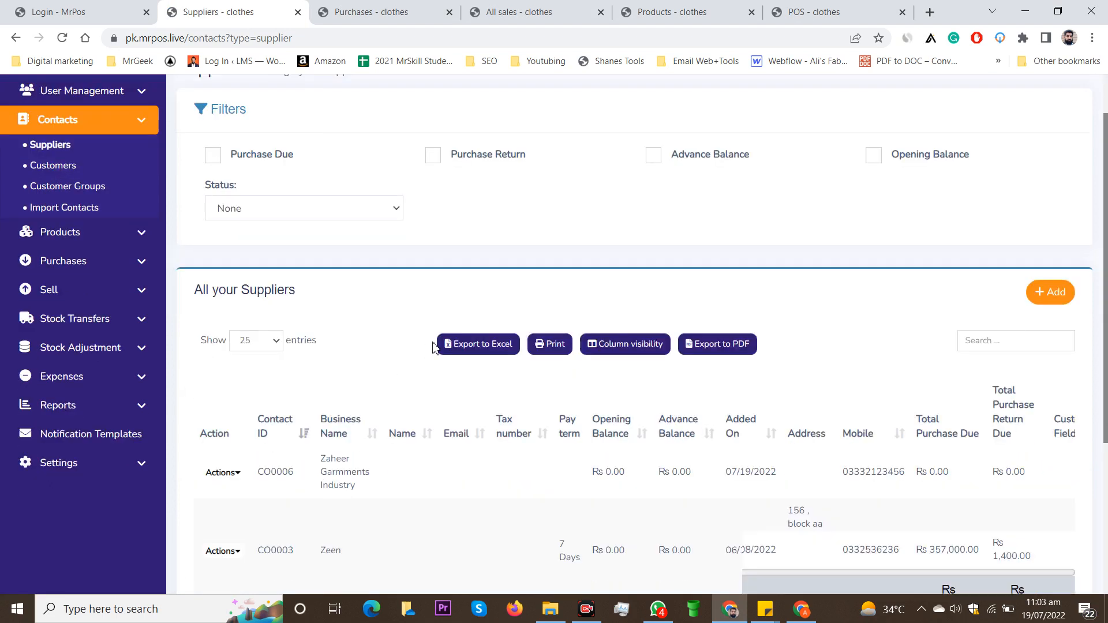
scroll(434, 346, "down", 2)
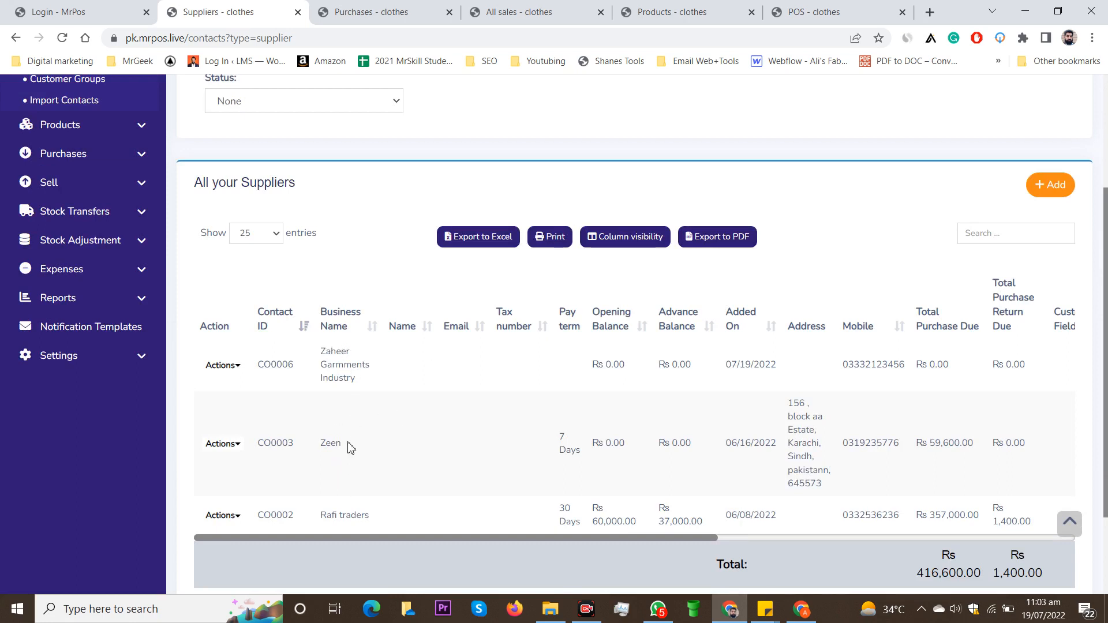
left_click(1075, 484)
scroll(568, 445, "up", 3)
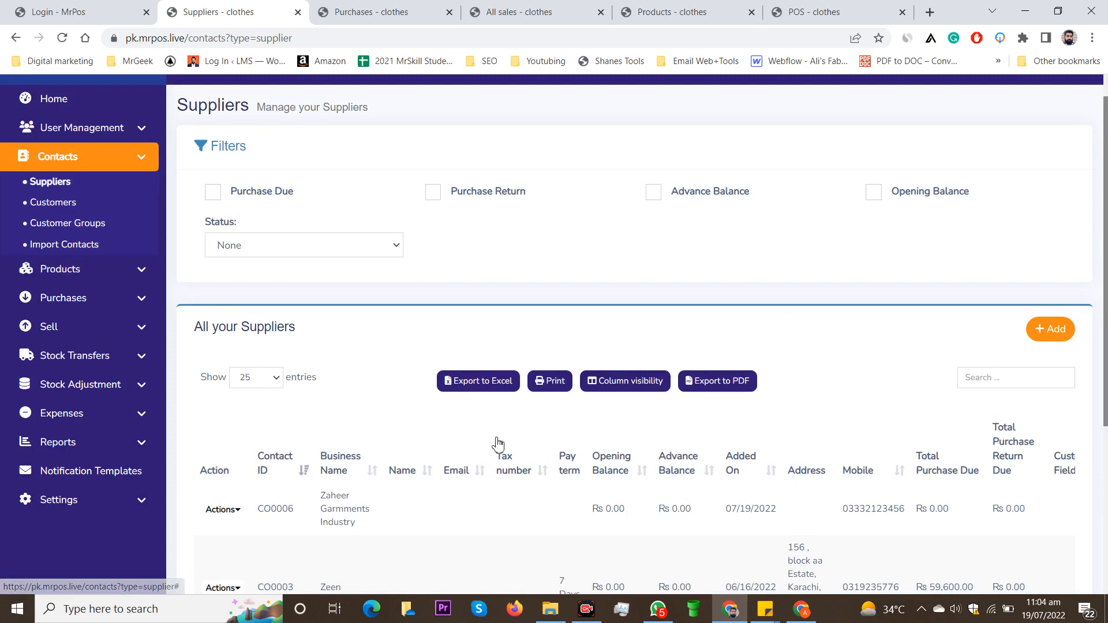
scroll(498, 445, "down", 4)
scroll(528, 447, "up", 4)
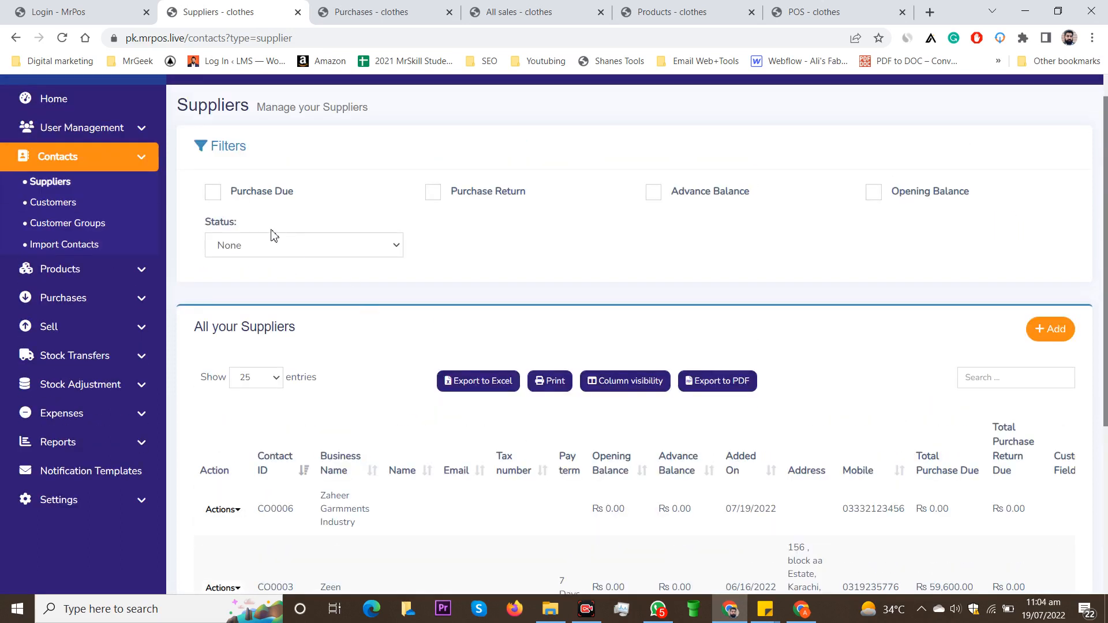
left_click(56, 97)
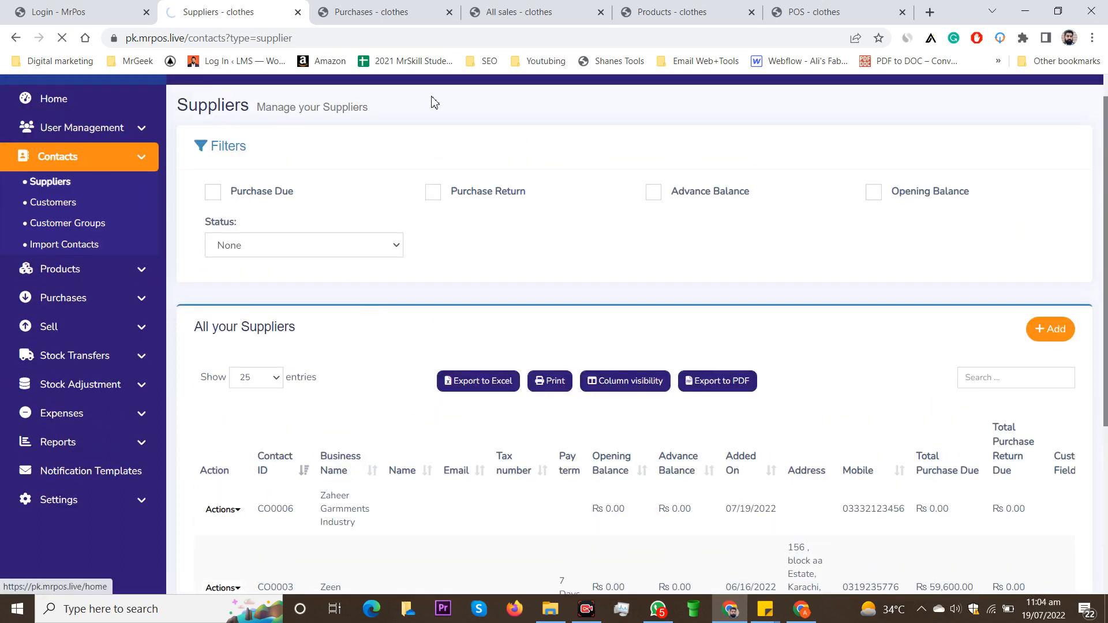